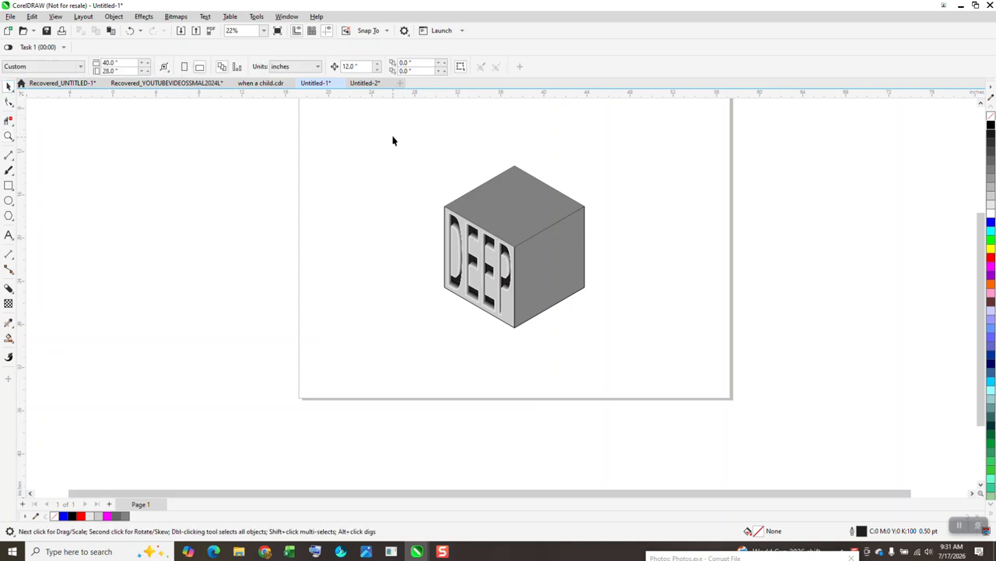
Select all seven parts of the finished DEEP cube and drag them off the page to the right
left_click_drag(641, 350, 641, 350)
left_click_drag(552, 248, 841, 246)
left_click(8, 215)
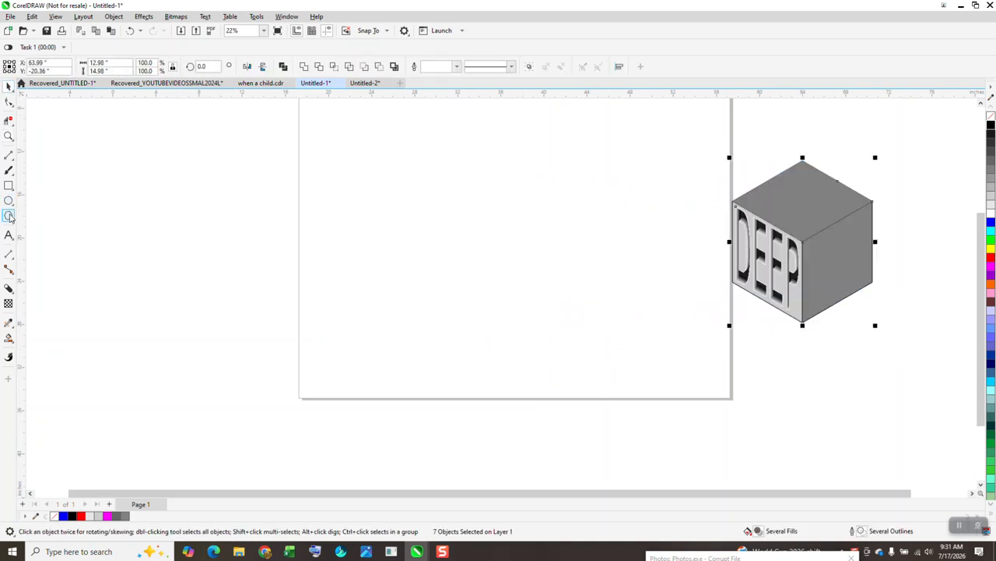
Draw a six-sided polygon, add three 2-point lines from vertices to its centre, and Smart Fill the left face
left_click_drag(551, 173, 445, 310)
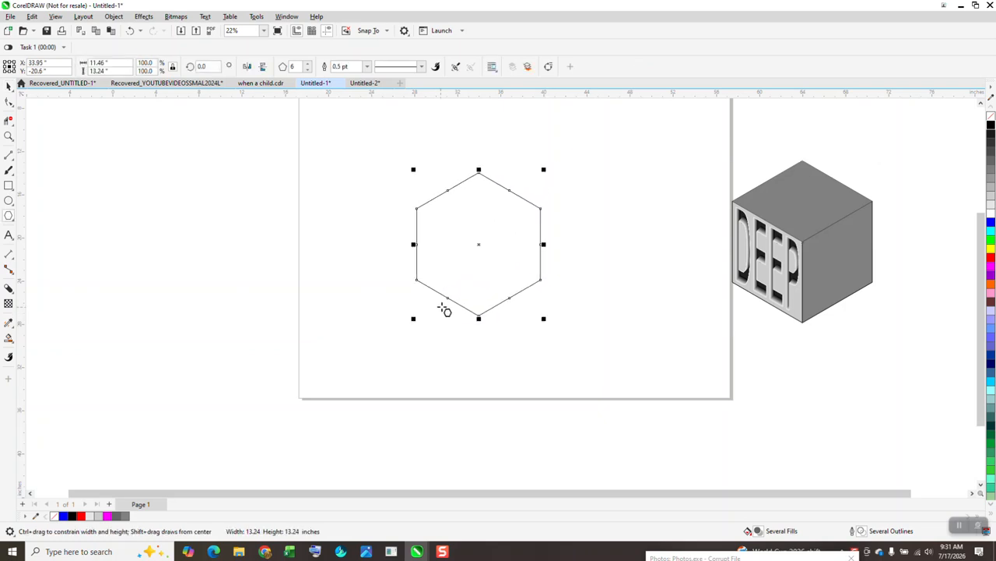
left_click(12, 158)
left_click(48, 168)
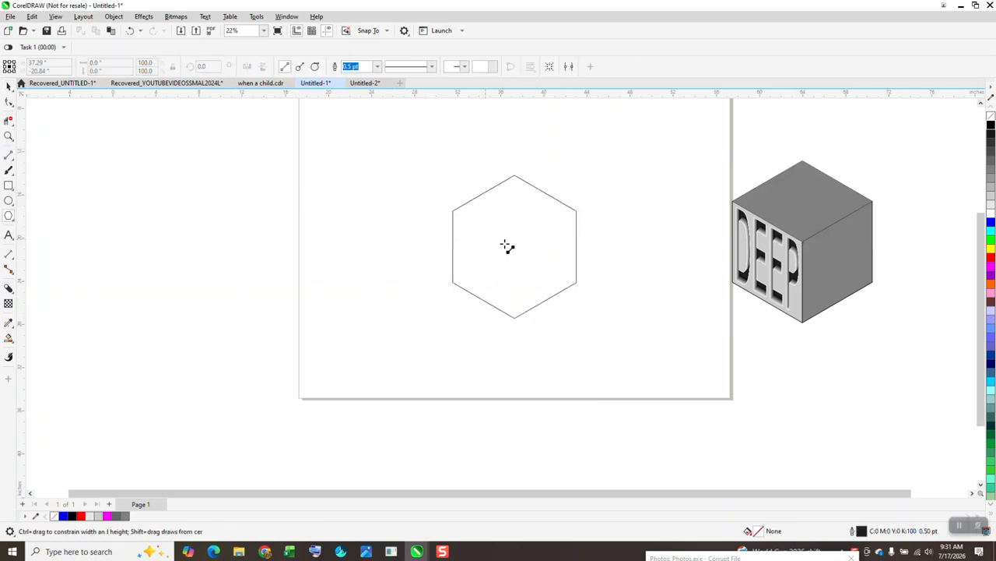
left_click_drag(515, 246, 452, 210)
left_click_drag(577, 211, 515, 250)
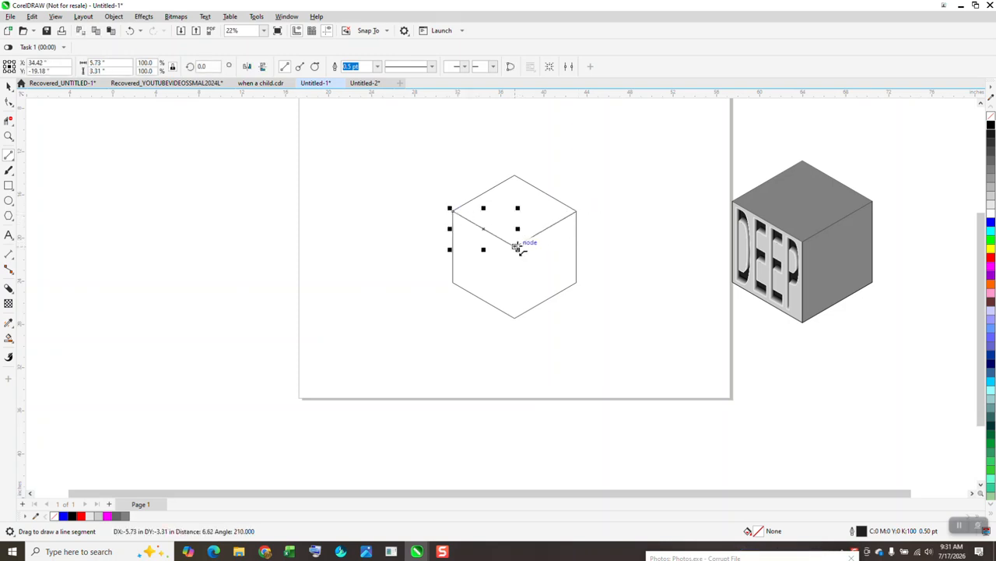
left_click_drag(515, 316, 514, 243)
left_click(8, 339)
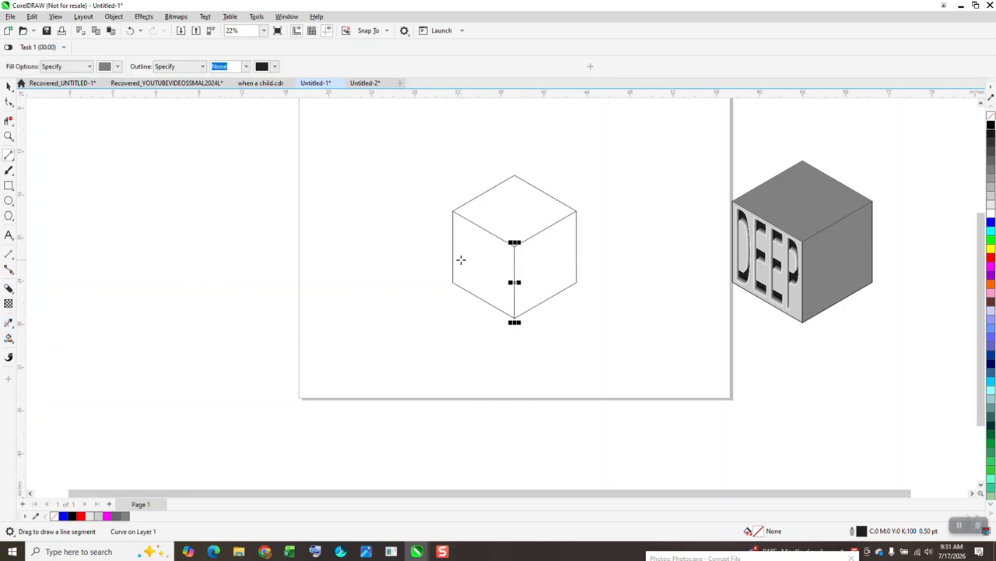
left_click(469, 261)
Nudge the left face out, remove its fill, outline it black, and add a 1-step 0.3" red inside contour
key("Left")
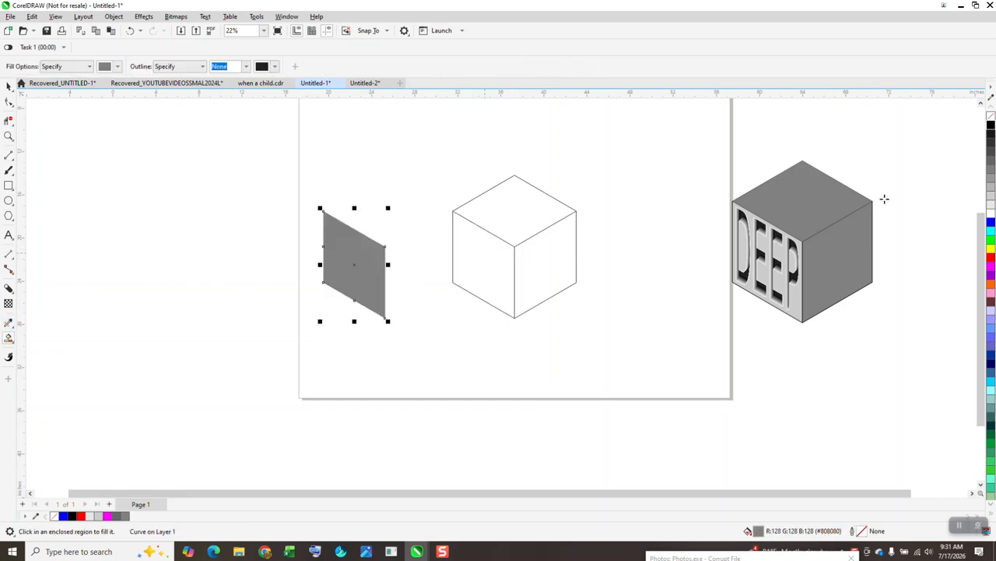
left_click(991, 116)
right_click(991, 124)
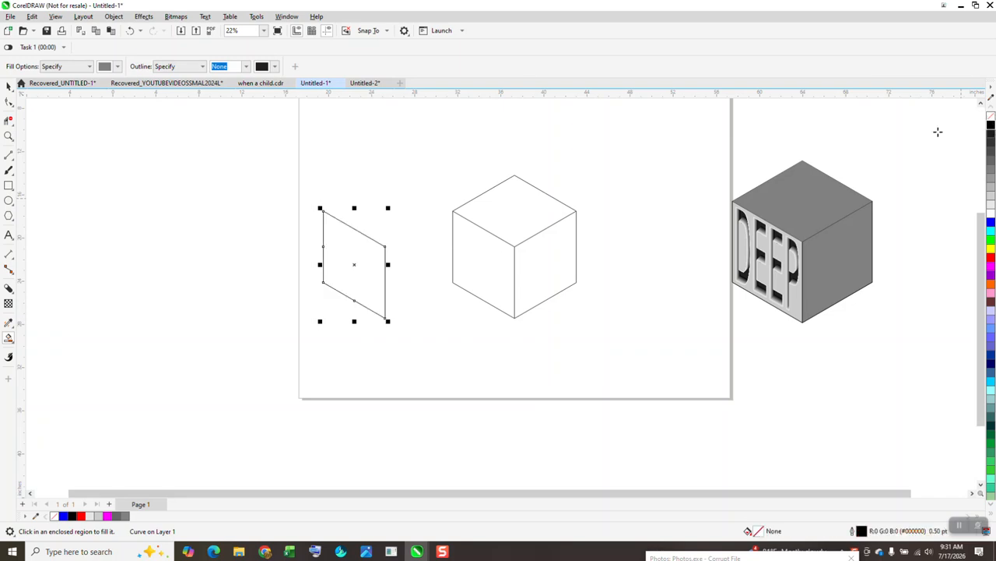
left_click(148, 18)
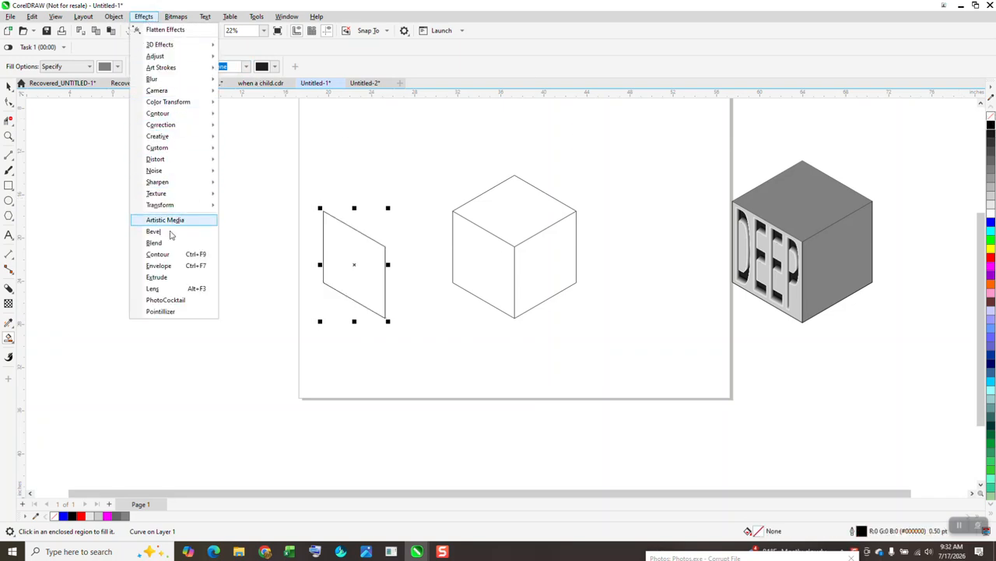
left_click(168, 257)
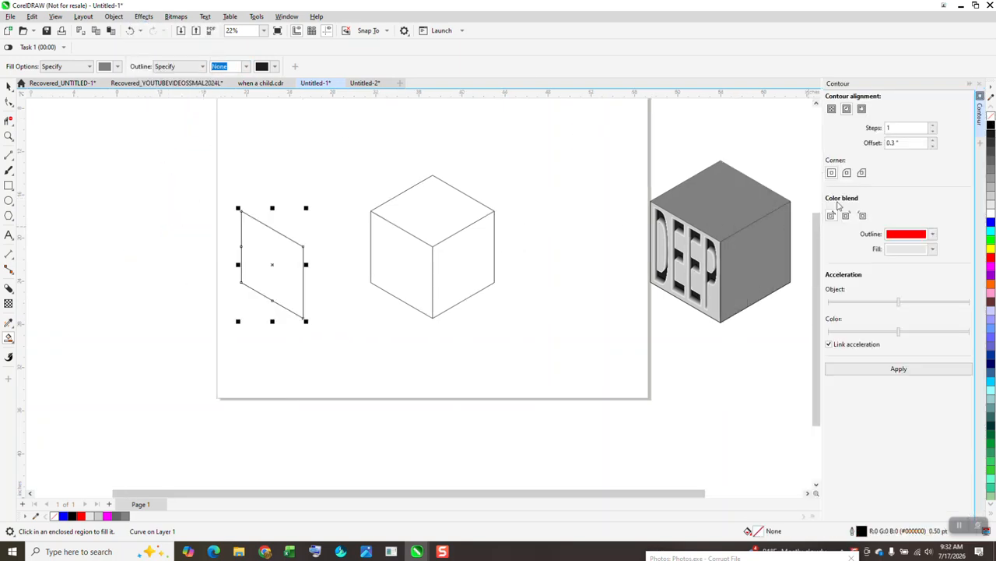
left_click(888, 370)
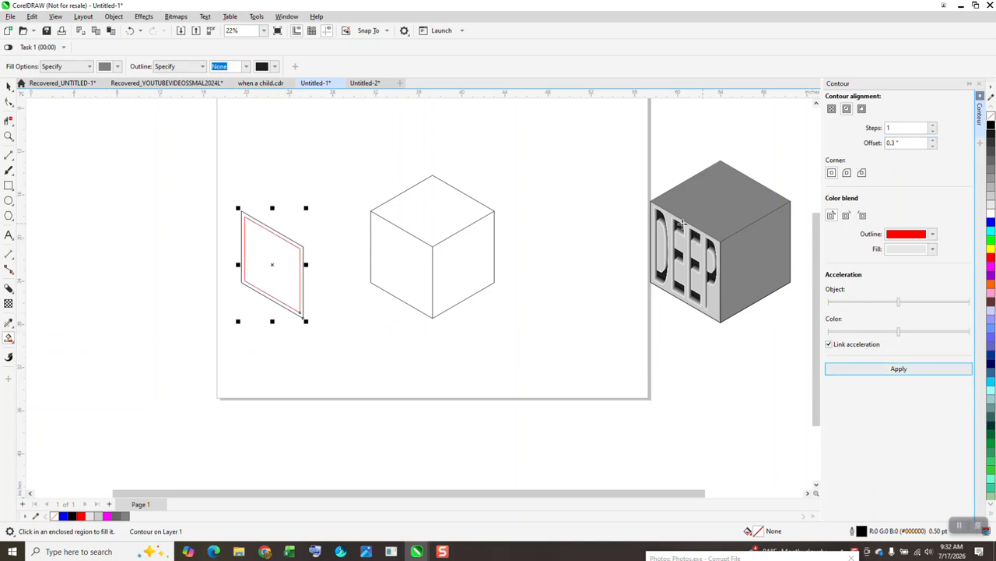
Break the red contour apart from the parallelogram and select it on its own
left_click(8, 86)
left_click_drag(191, 139, 331, 360)
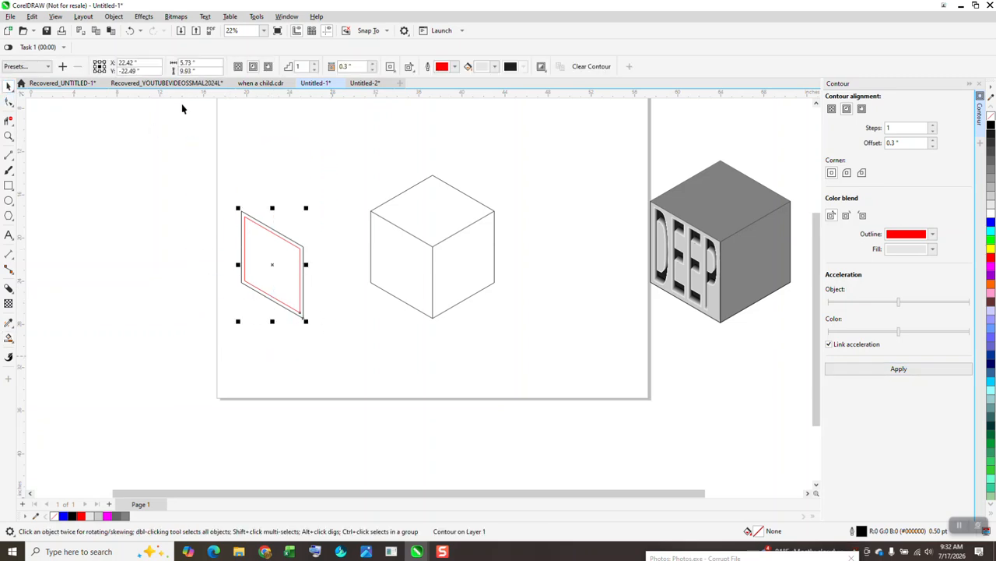
left_click(121, 18)
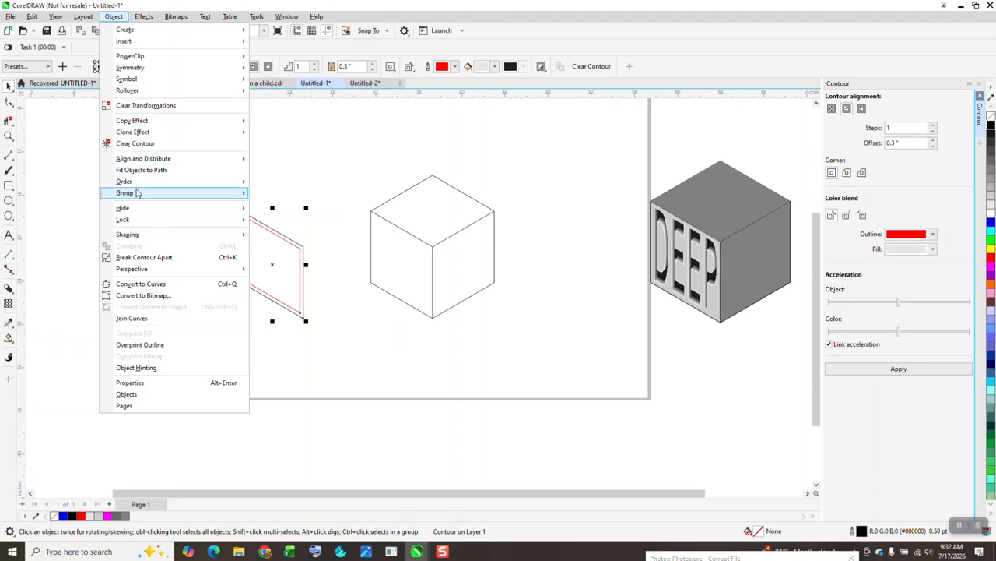
mouse_move(136, 193)
left_click(138, 257)
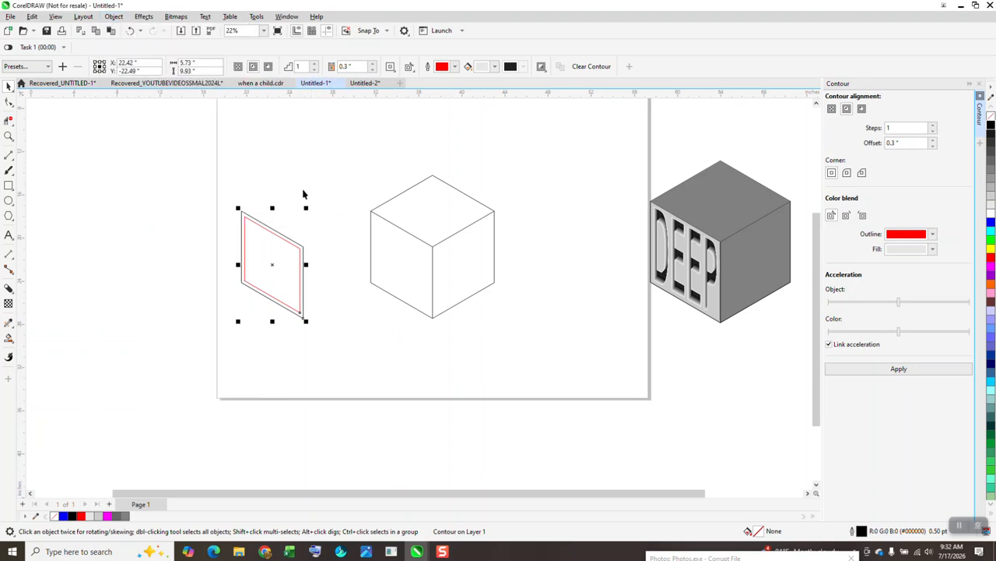
left_click(269, 207)
Move the red contour shape left and add large 'DEEP' text beneath it
left_click_drag(270, 207, 144, 207)
scroll(396, 161, "down", 2)
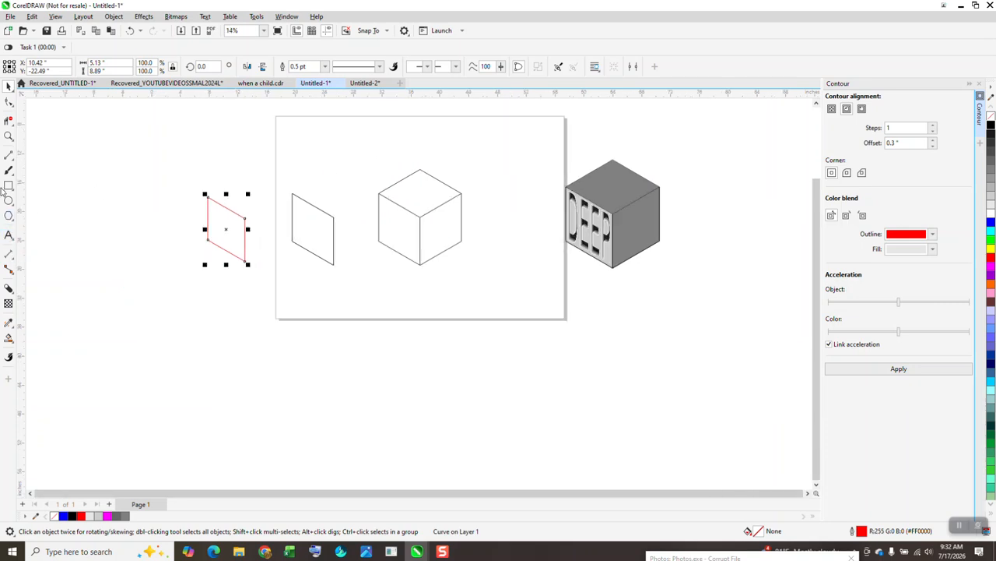
left_click(9, 235)
left_click(225, 315)
type("DEEP")
left_click_drag(236, 322, 322, 371)
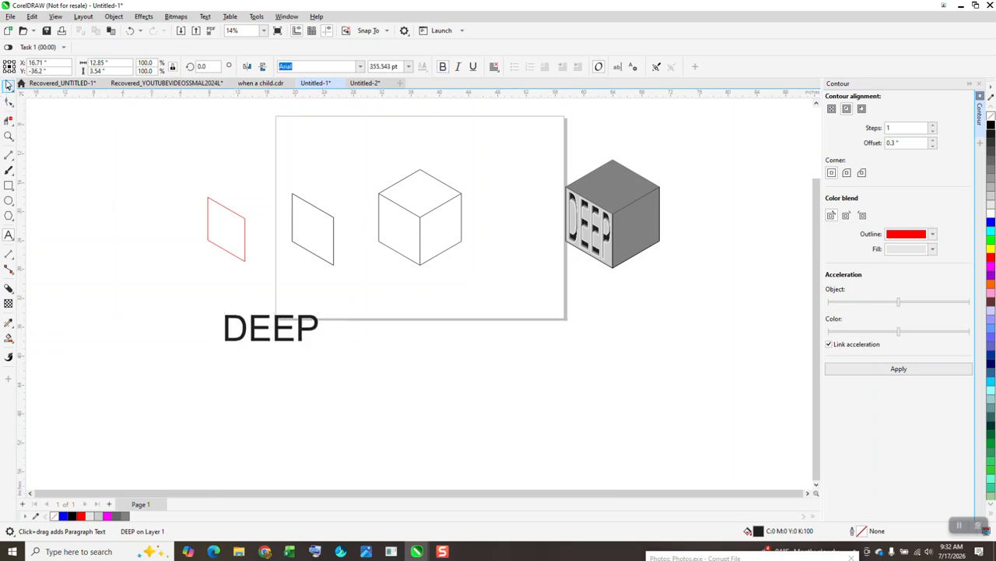
key("ctrl+space")
Make DEEP bold, move it beside the page, and fill the red parallelogram light grey
left_click(440, 66)
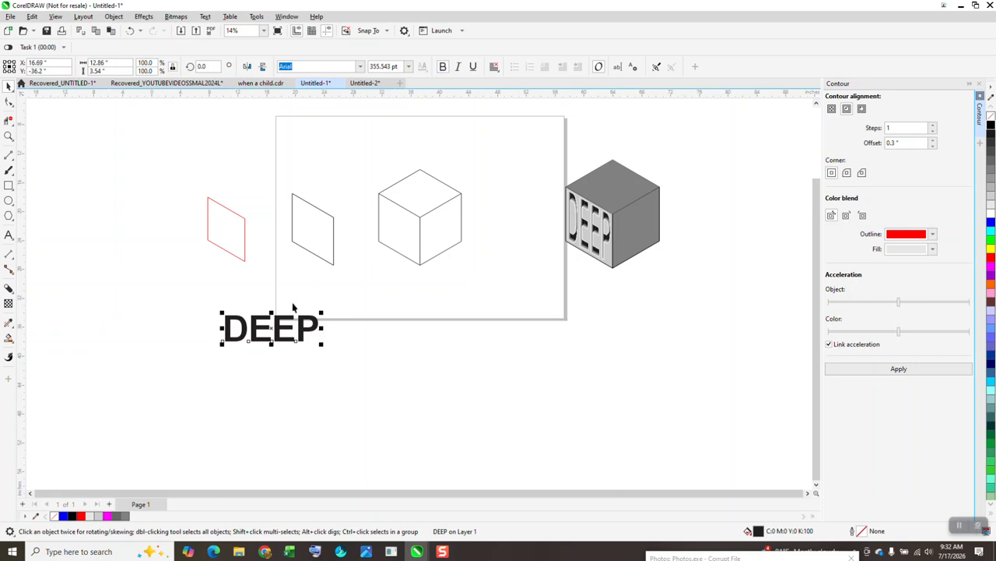
left_click_drag(271, 317, 213, 286)
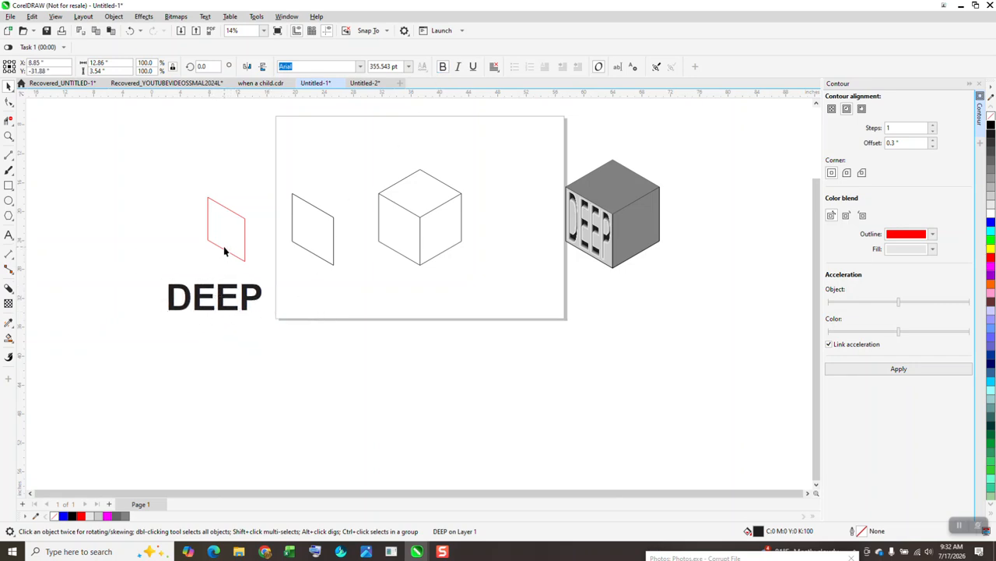
left_click(225, 250)
left_click(991, 204)
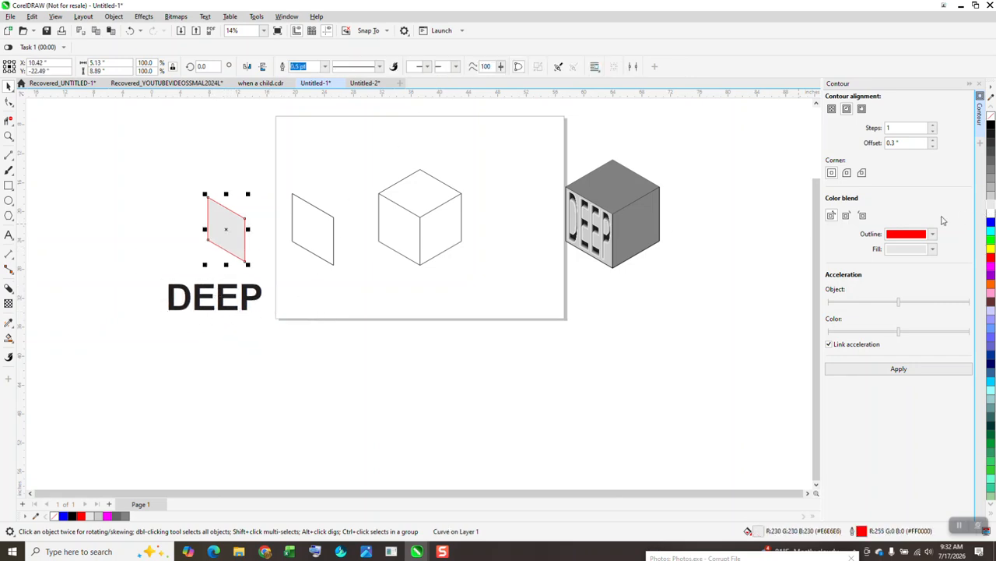
Undo the DEEP nudge and the light grey fill on the red parallelogram
mouse_move(243, 308)
left_mouse_down()
mouse_move(224, 296)
mouse_move(239, 293)
left_mouse_up()
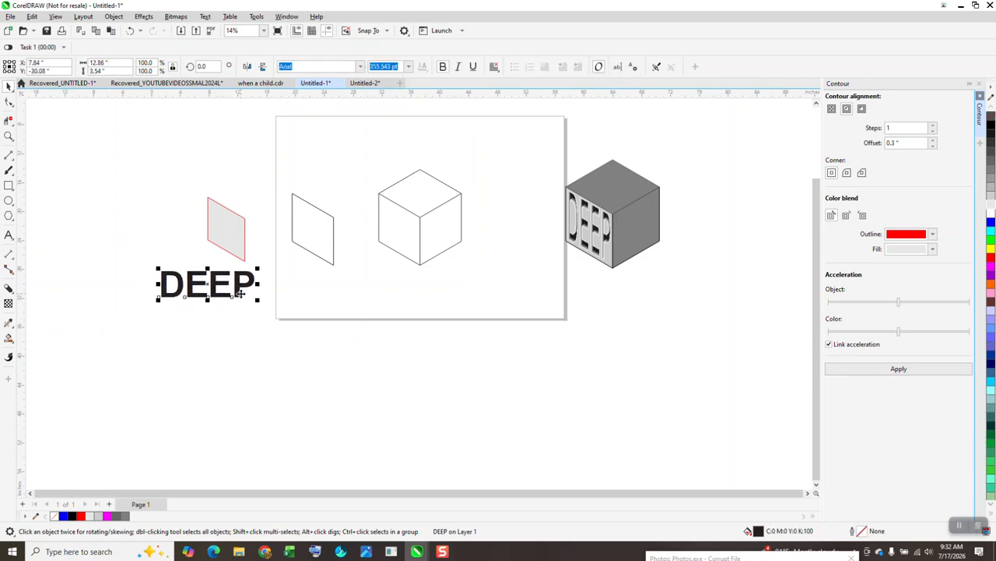
left_click(131, 31)
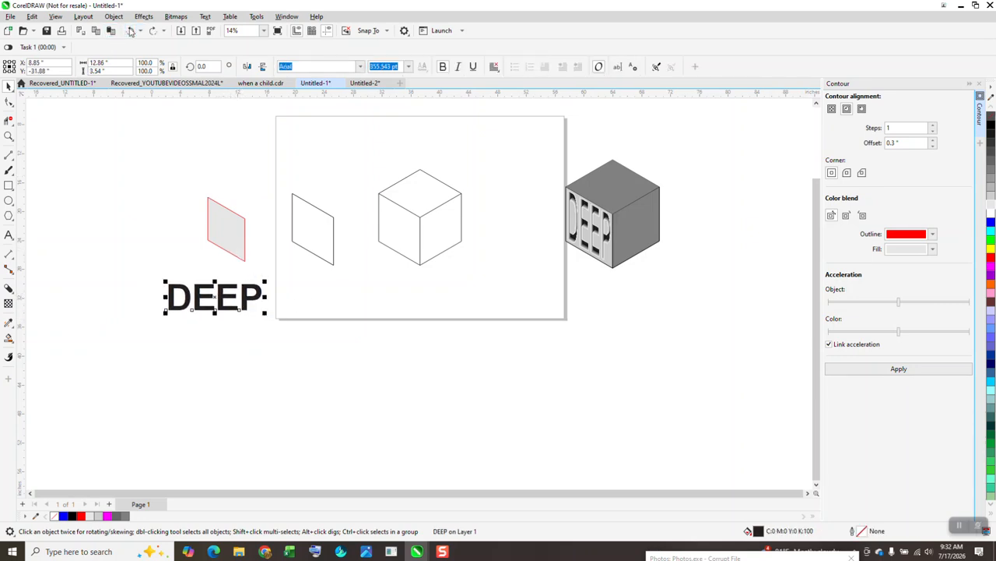
left_click(130, 30)
Smart Fill the page parallelogram light grey and move DEEP up over the red parallelogram
left_click(8, 337)
left_click(311, 230)
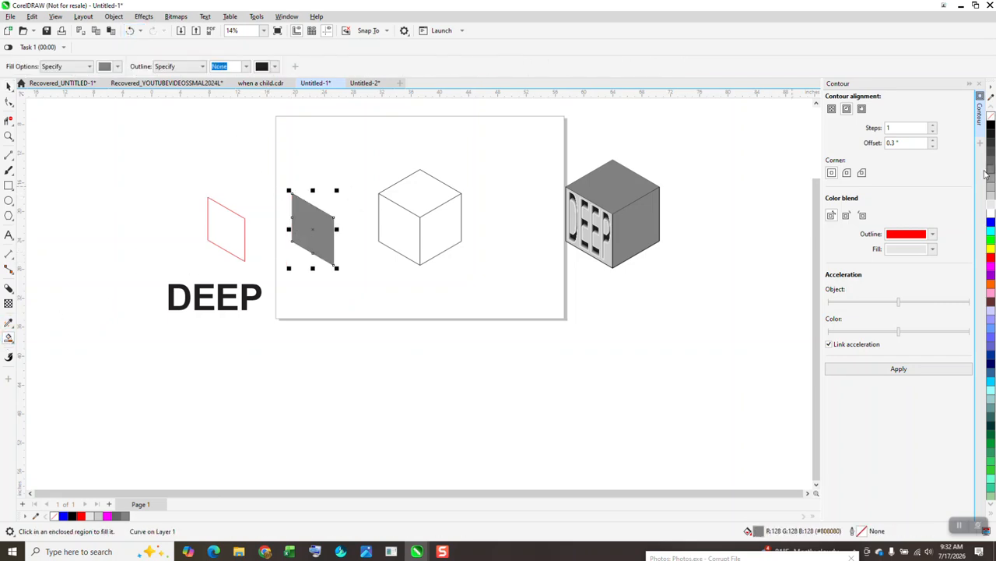
left_click(990, 196)
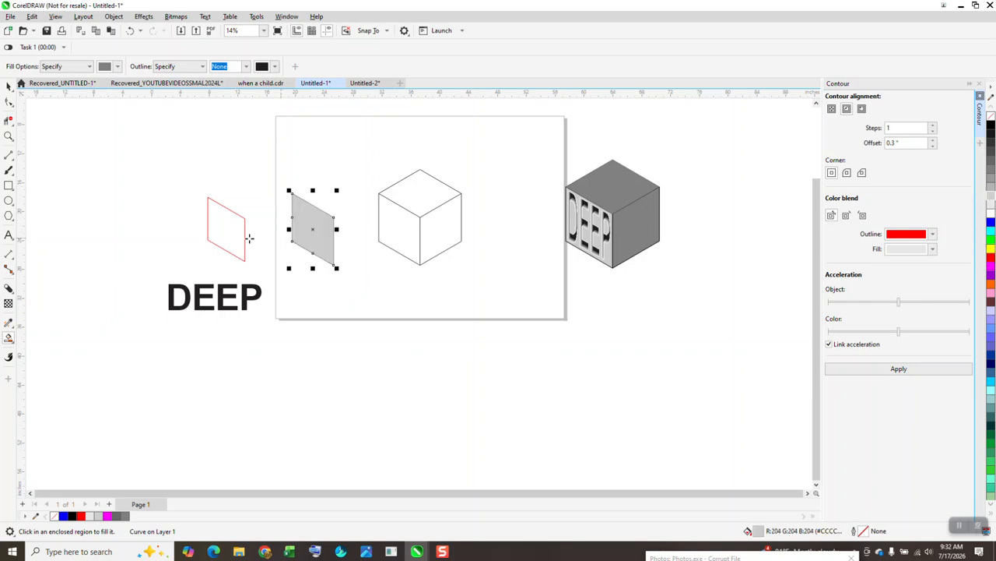
left_click(8, 86)
left_click_drag(223, 295, 222, 250)
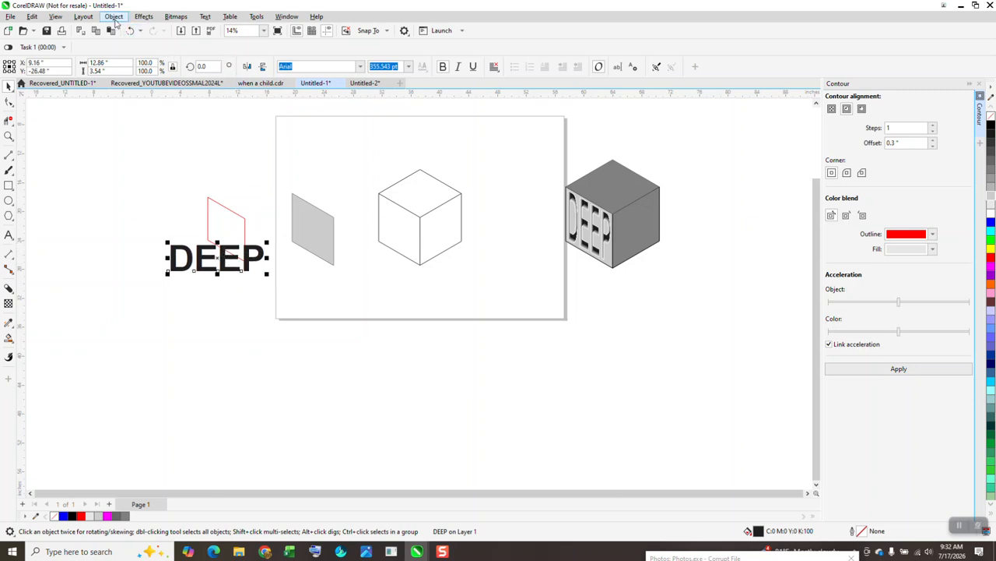
Zoom in around DEEP and position it over the red parallelogram
left_click(143, 16)
left_click(142, 17)
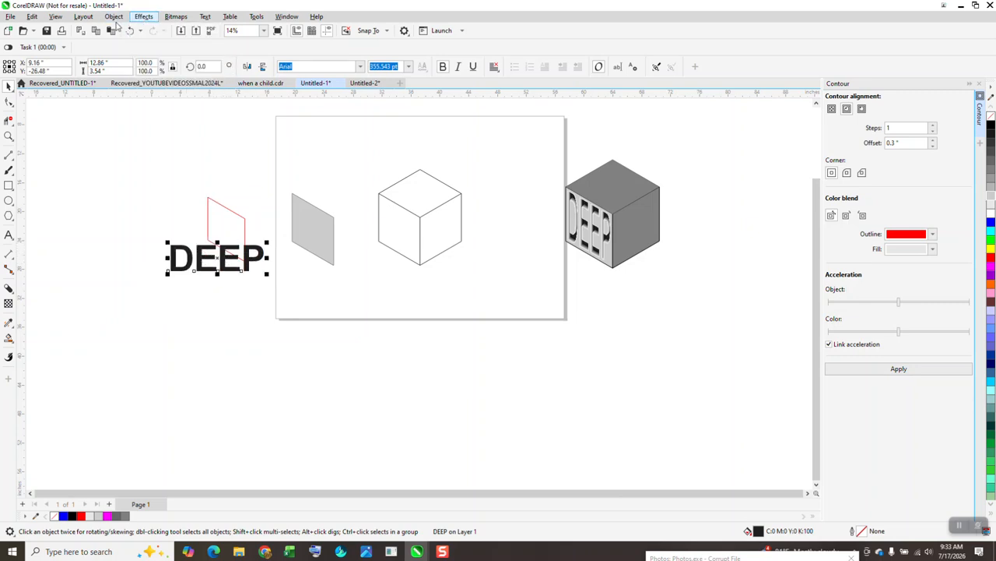
left_click(115, 18)
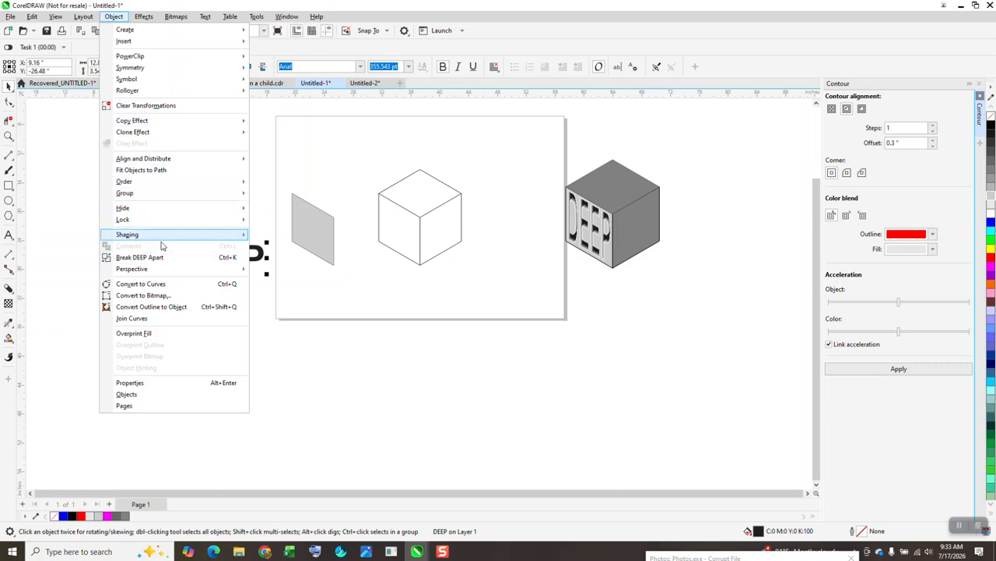
mouse_move(151, 269)
left_click(261, 271)
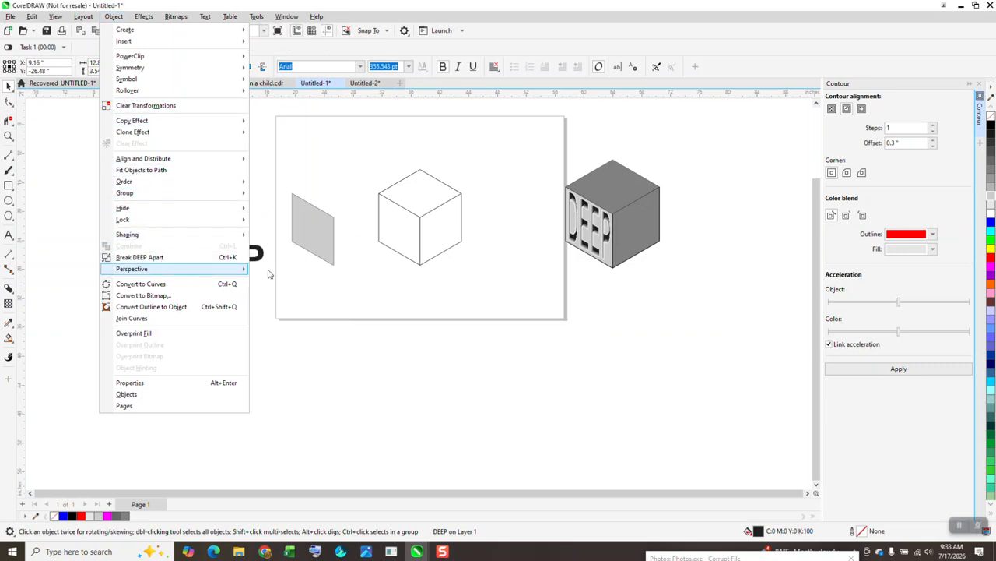
left_click(9, 136)
left_click_drag(143, 180, 369, 339)
left_click(10, 86)
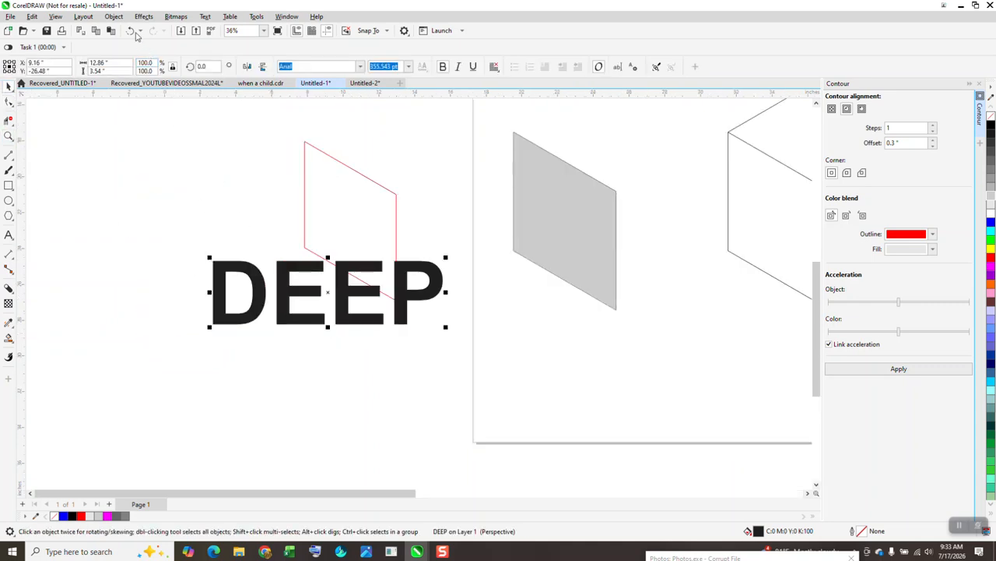
left_click_drag(309, 289, 338, 231)
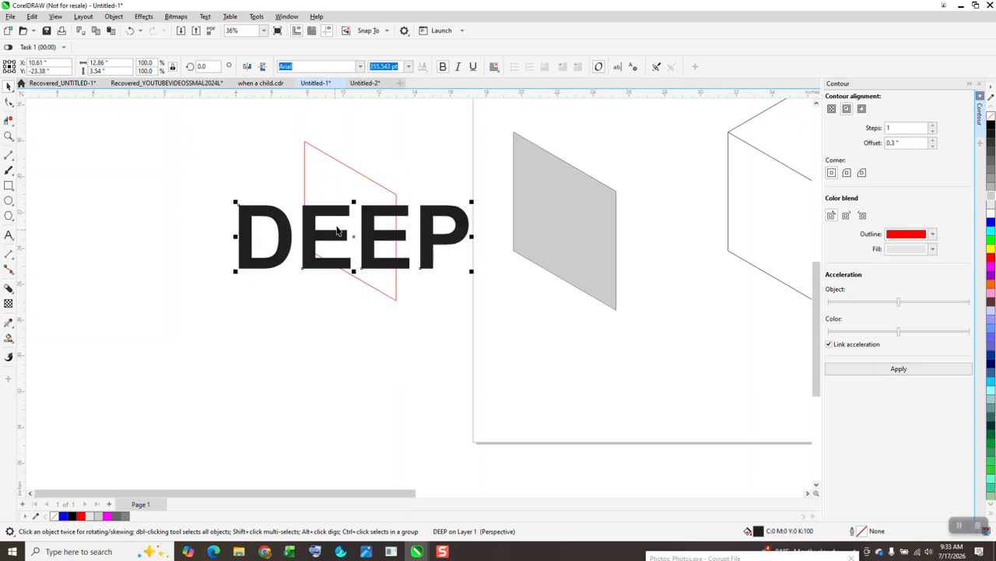
Add a perspective to DEEP and pull its four corners onto the red parallelogram's corners
left_click(114, 16)
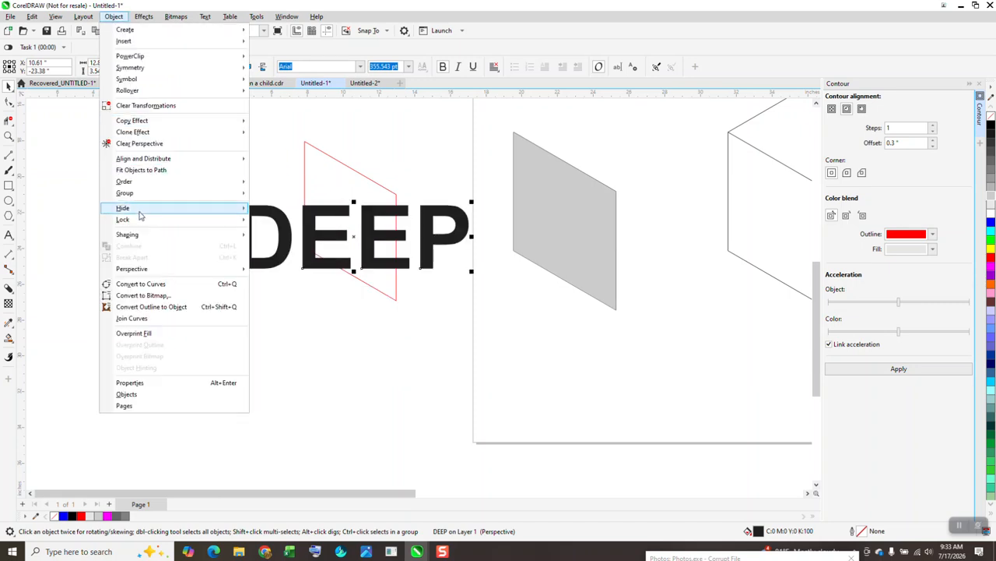
mouse_move(194, 267)
left_click(288, 268)
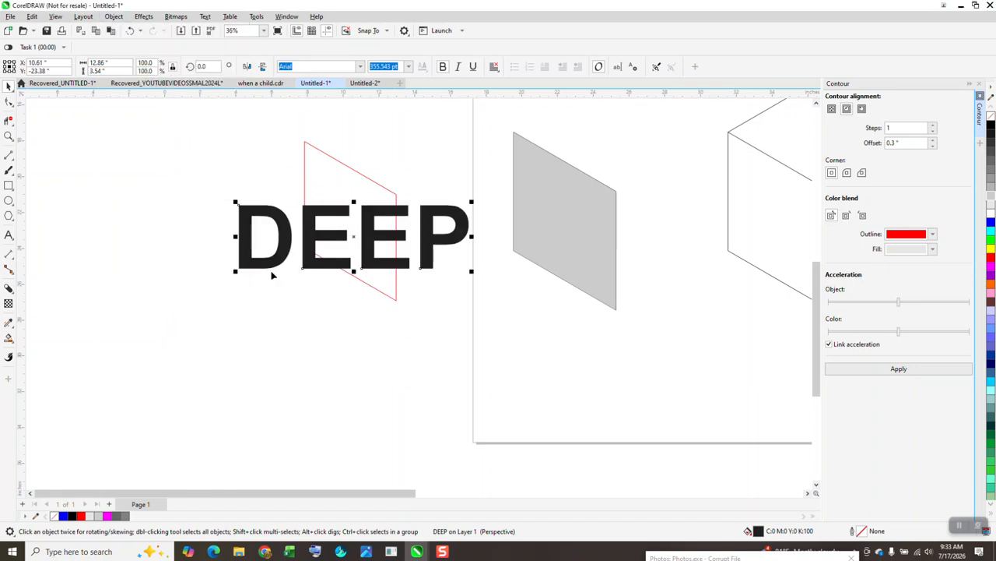
mouse_move(241, 206)
left_mouse_down()
mouse_move(311, 147)
mouse_move(304, 142)
left_mouse_up()
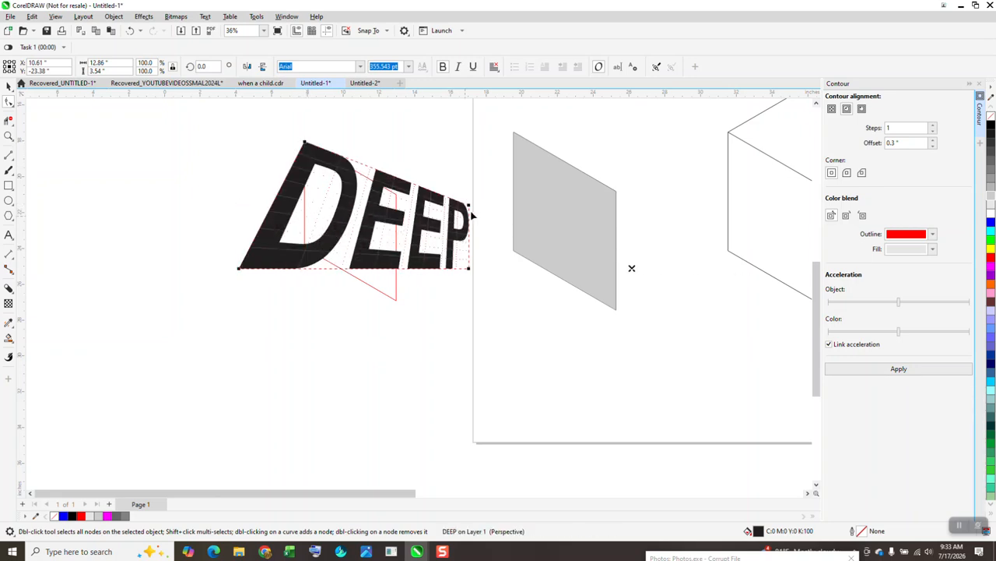
left_click_drag(470, 272, 397, 299)
left_click_drag(471, 206, 397, 195)
left_click_drag(239, 270, 304, 247)
left_click(9, 86)
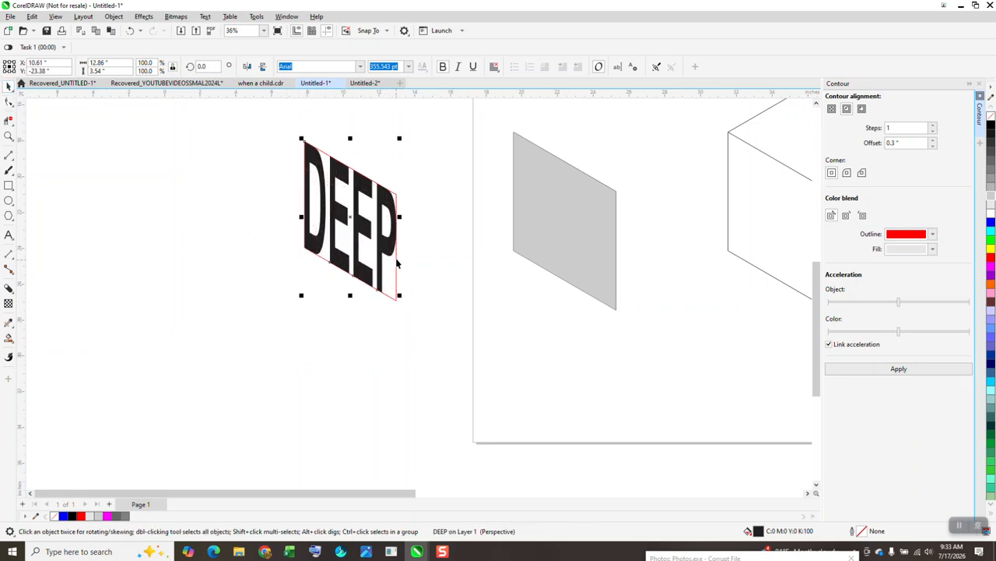
Shift DEEP onto the grey face, bring it to the front, and delete the red parallelogram
key("Right")
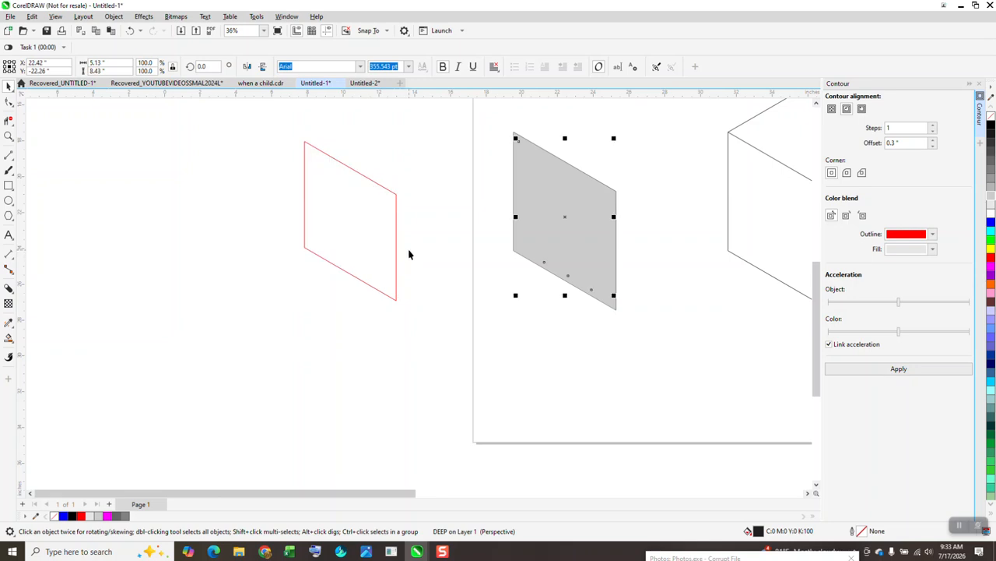
left_click(113, 17)
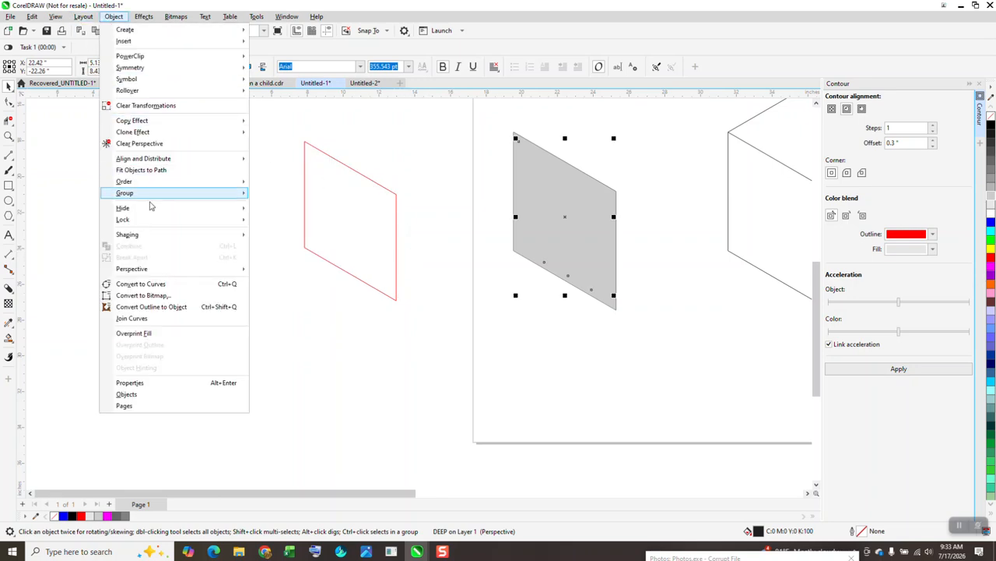
mouse_move(152, 183)
left_click(264, 185)
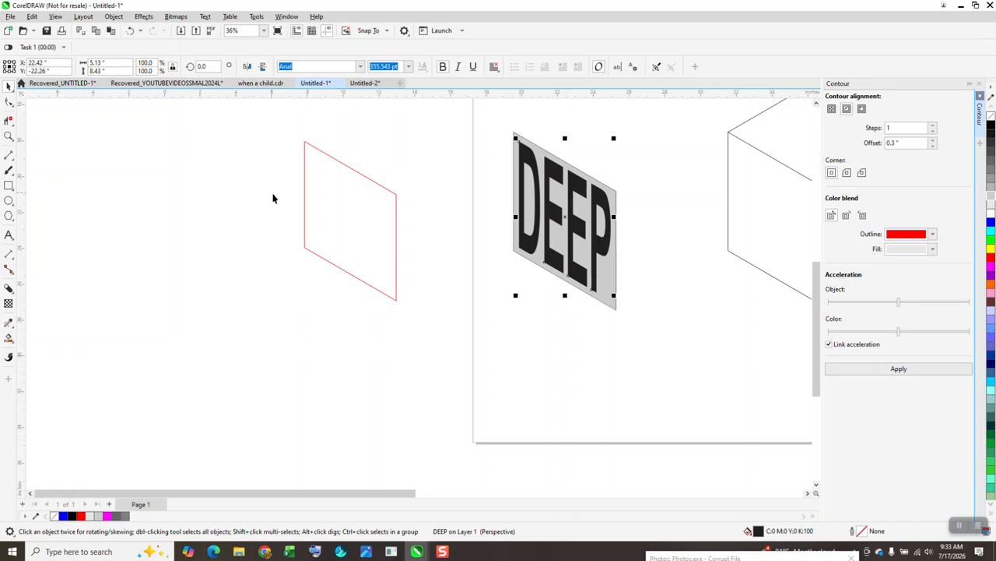
left_click(331, 204)
key("Delete")
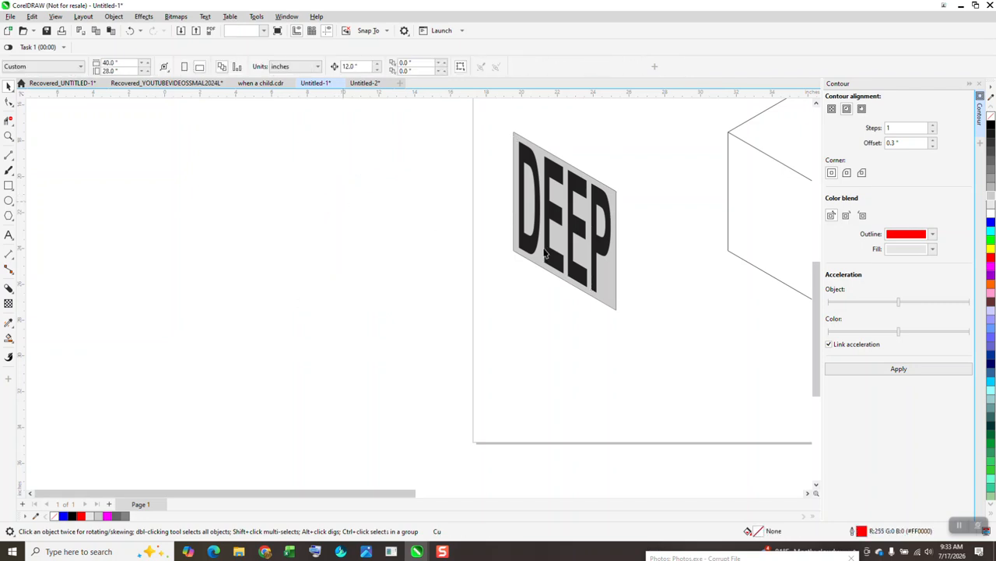
Copy the DEEP lettering and move the duplicate 12 inches left
left_click(575, 226)
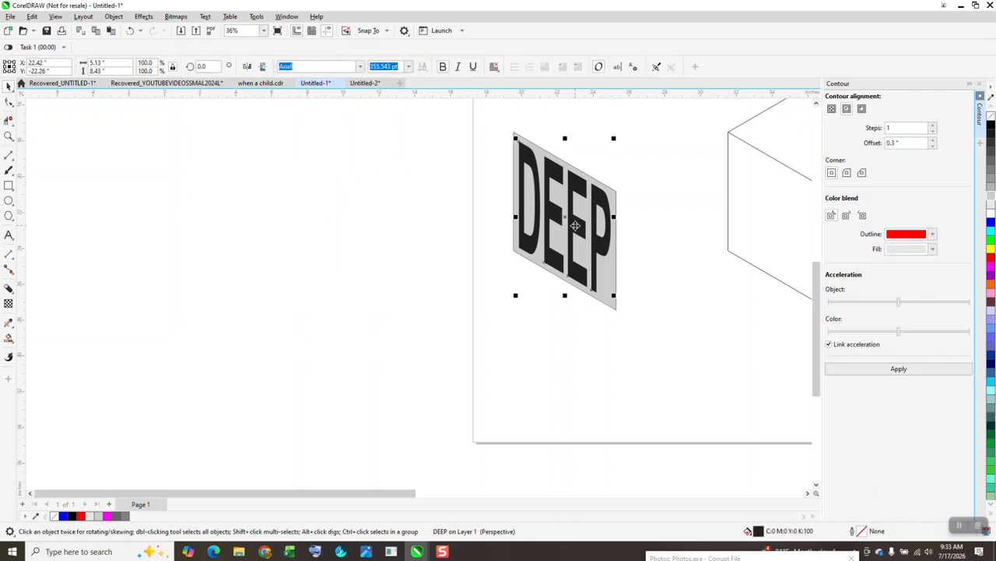
key("ctrl+c")
key("ctrl+v")
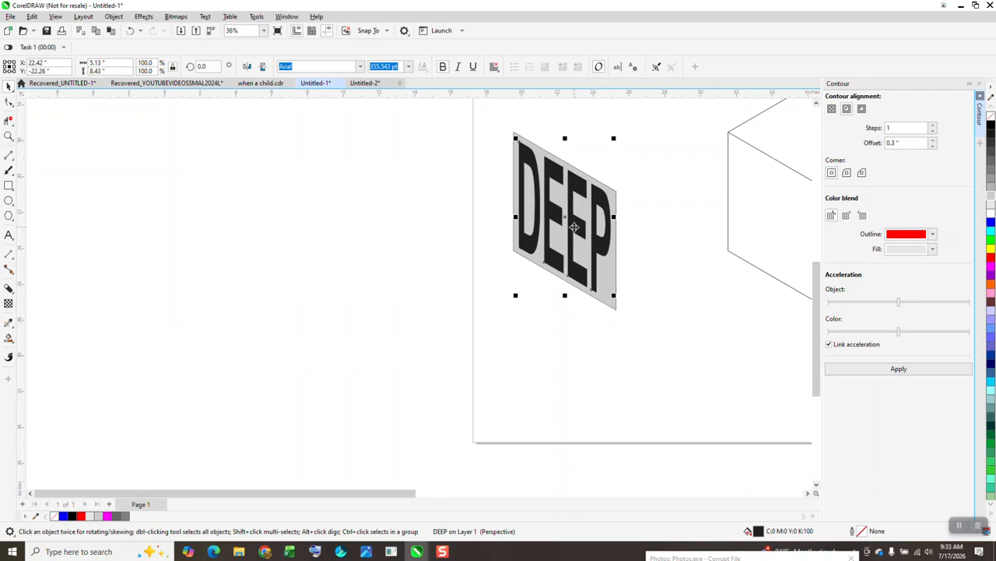
key("Left")
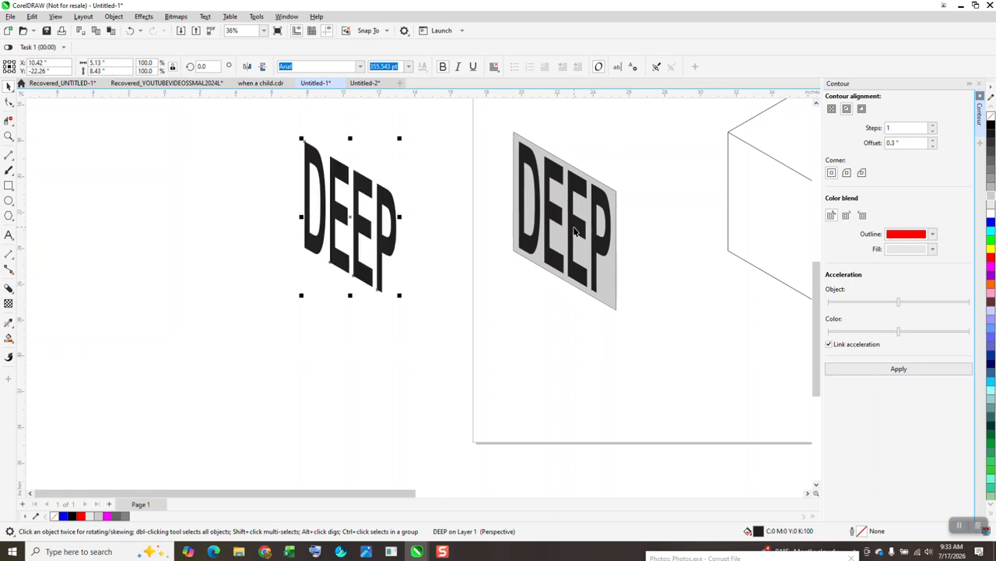
Remove the fill from the left DEEP copy, discarding an extra accidental copy
left_click(991, 119)
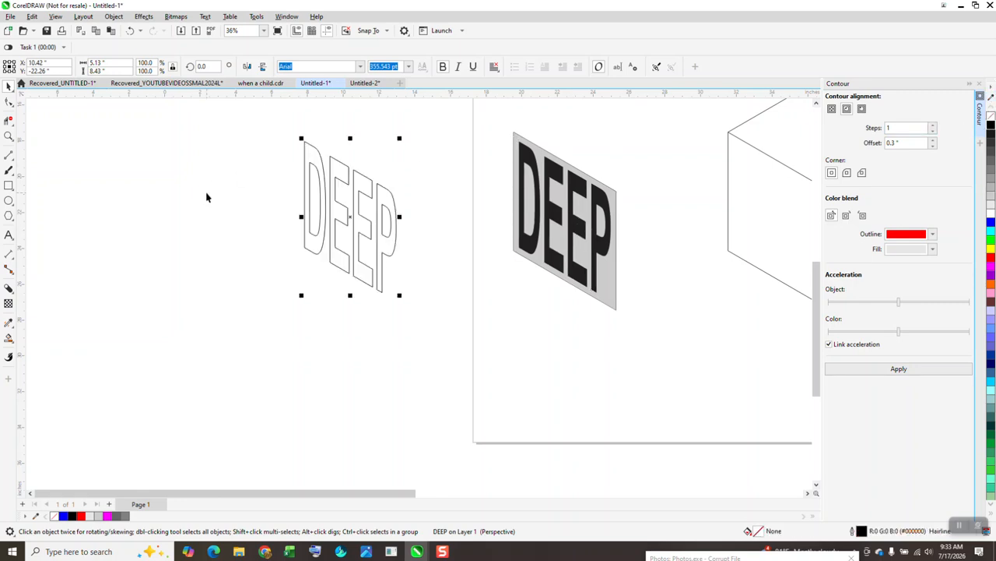
key("ctrl+c")
key("ctrl+v")
key("Left")
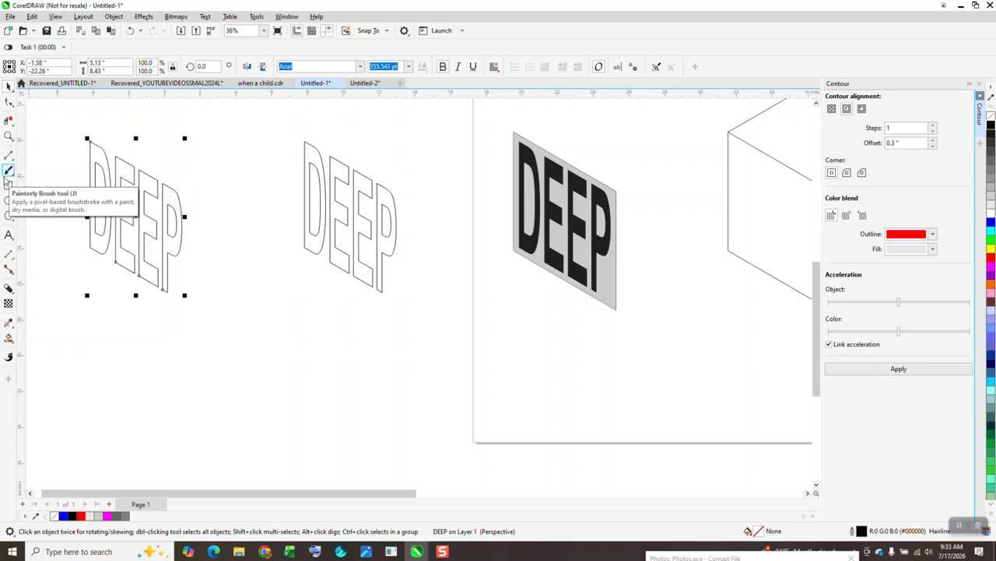
key("Delete")
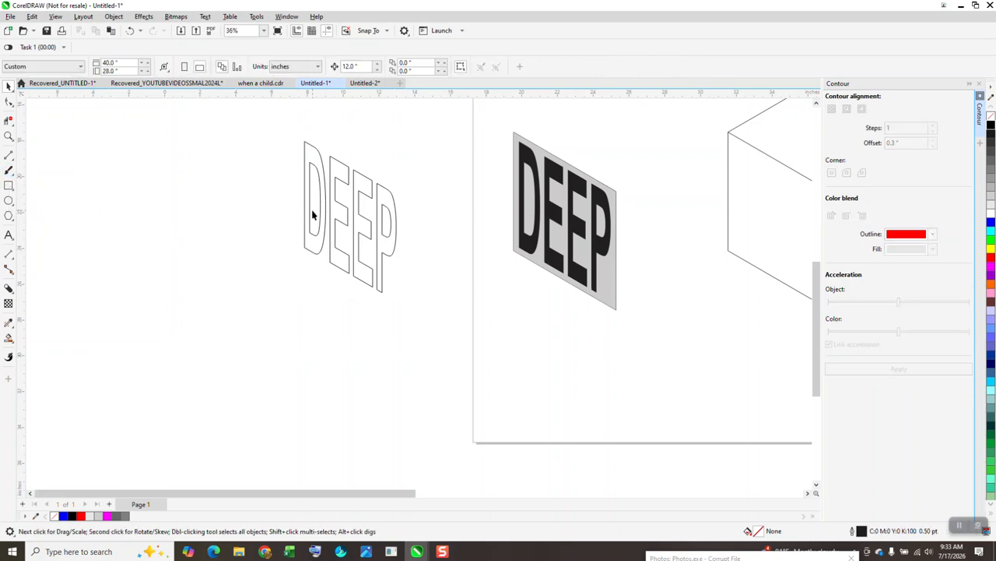
Duplicate the DEEP outline slightly left and down and give it a light grey outline
left_click(328, 212)
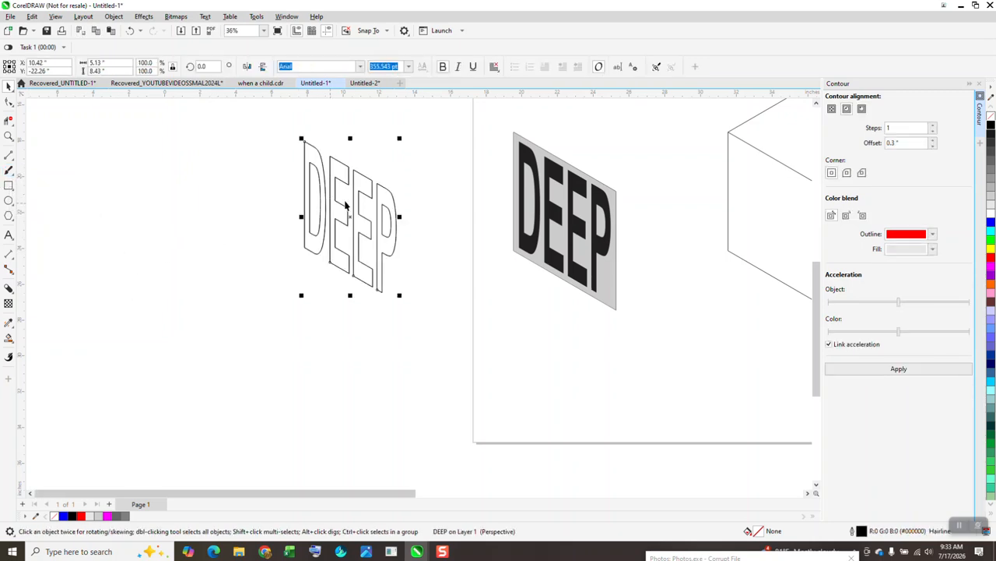
left_click_drag(353, 222, 344, 231)
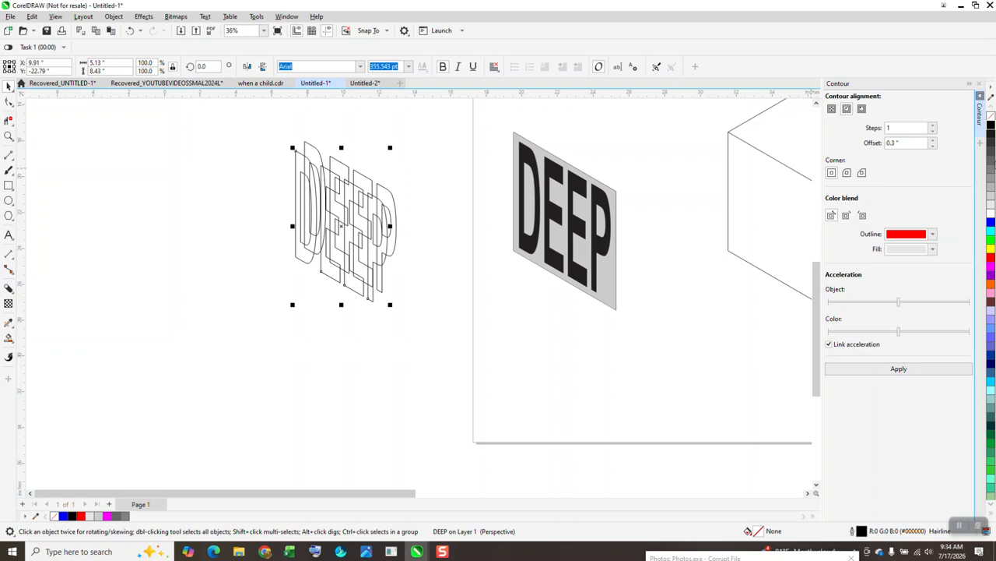
right_click(991, 206)
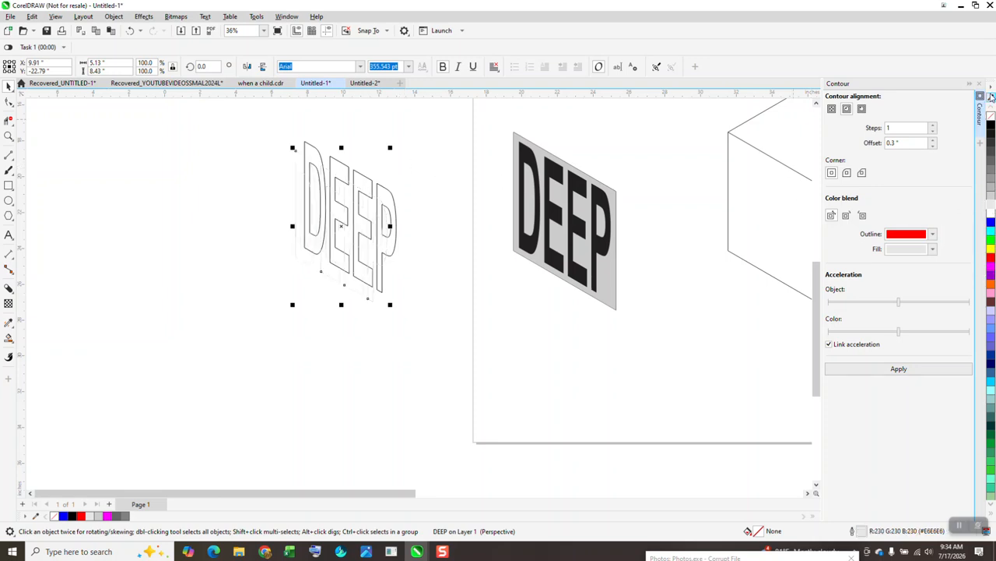
Blend the two DEEP outlines together with a 500-step blend from the Blend docker
left_click(979, 85)
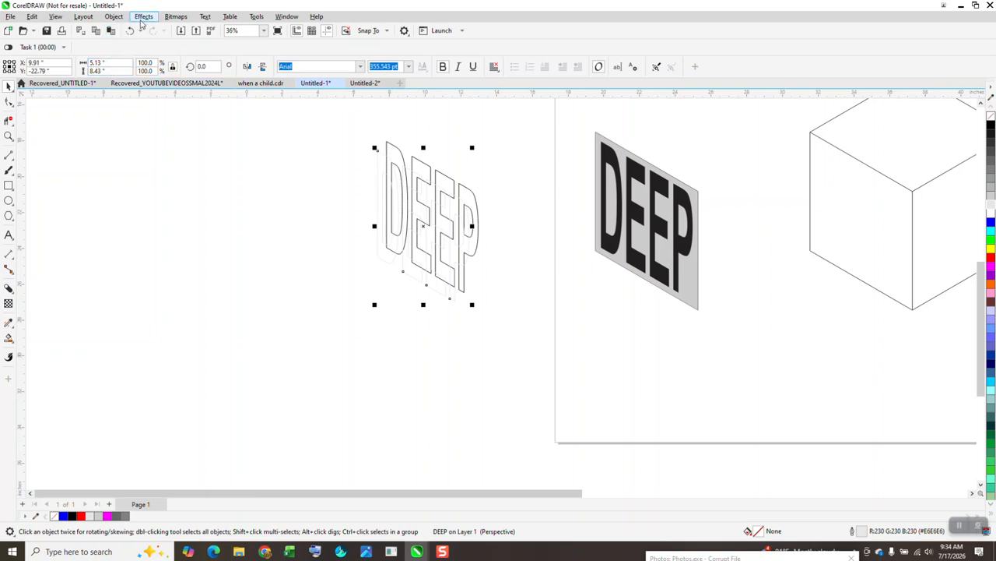
left_click(143, 16)
left_click(154, 242)
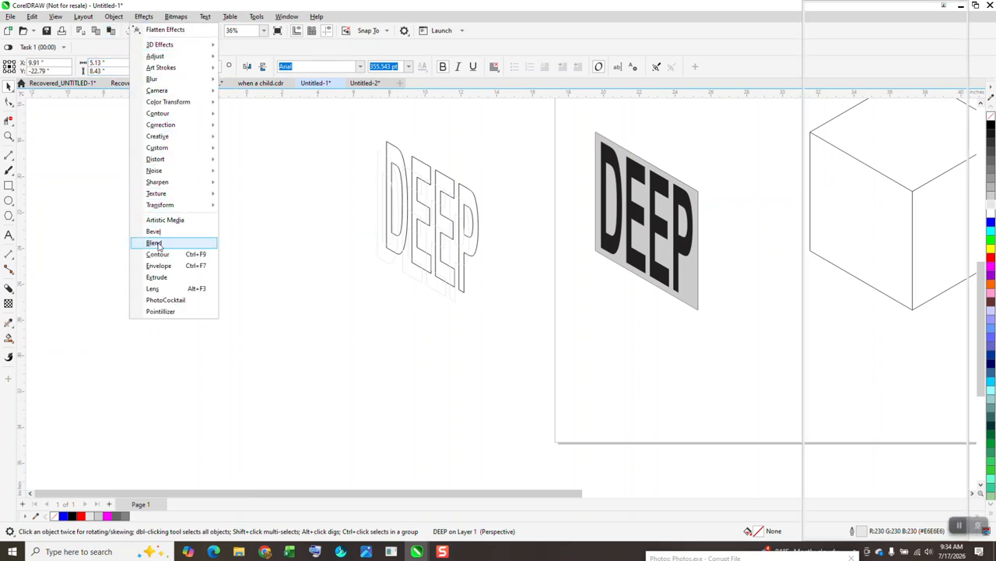
left_click_drag(341, 115, 449, 305)
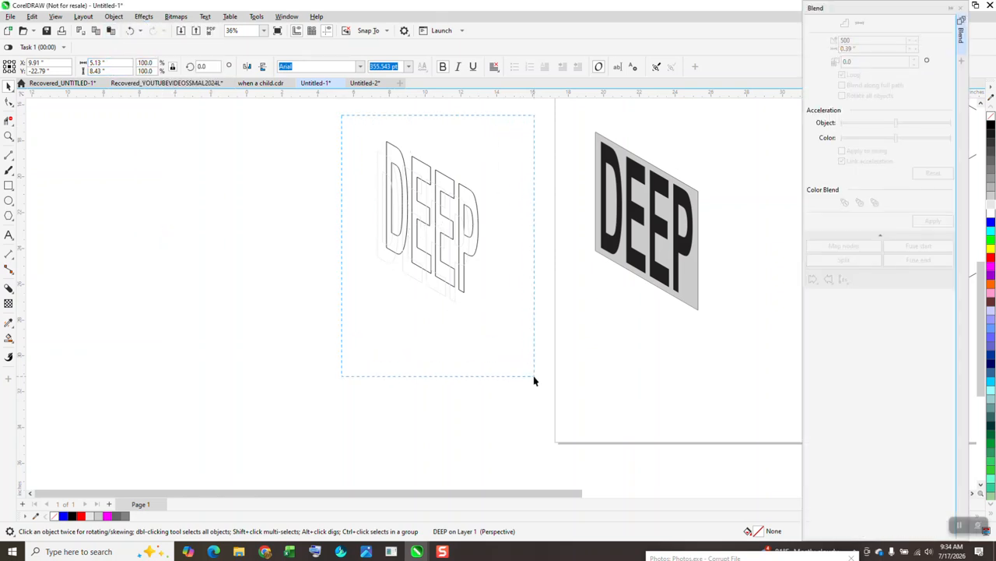
left_click_drag(534, 380, 552, 389)
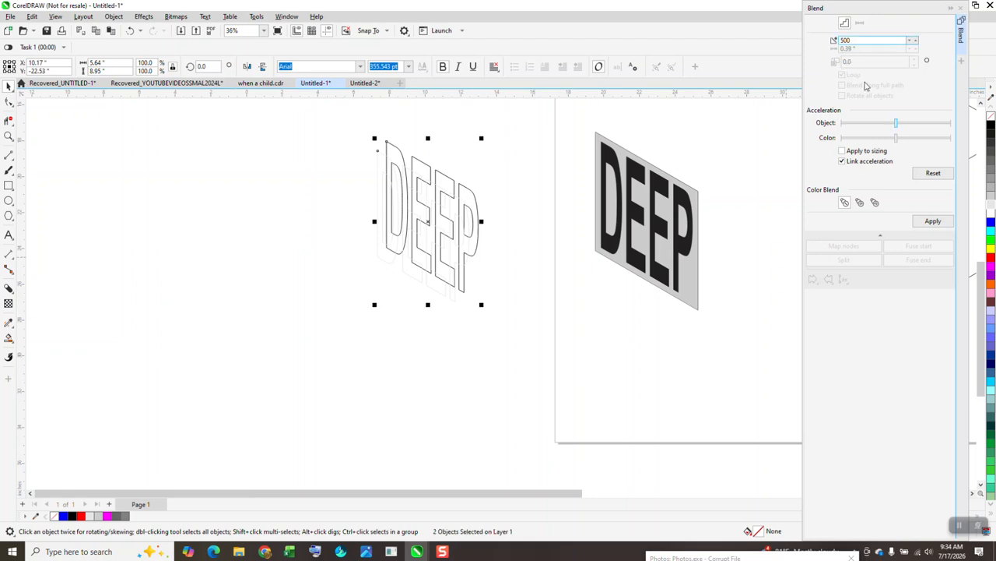
left_click(933, 222)
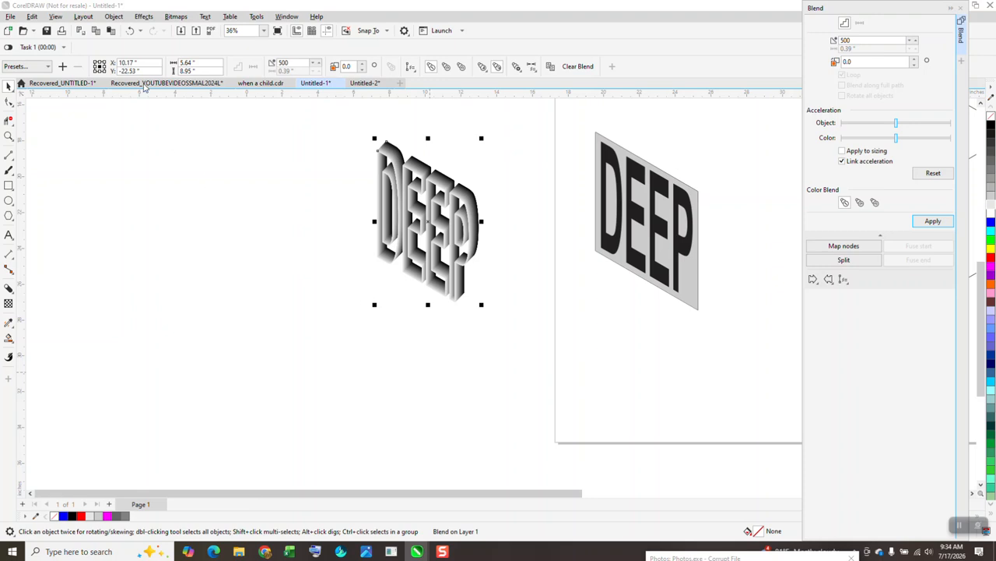
Group the blended DEEP objects into one
left_click(114, 16)
mouse_move(128, 193)
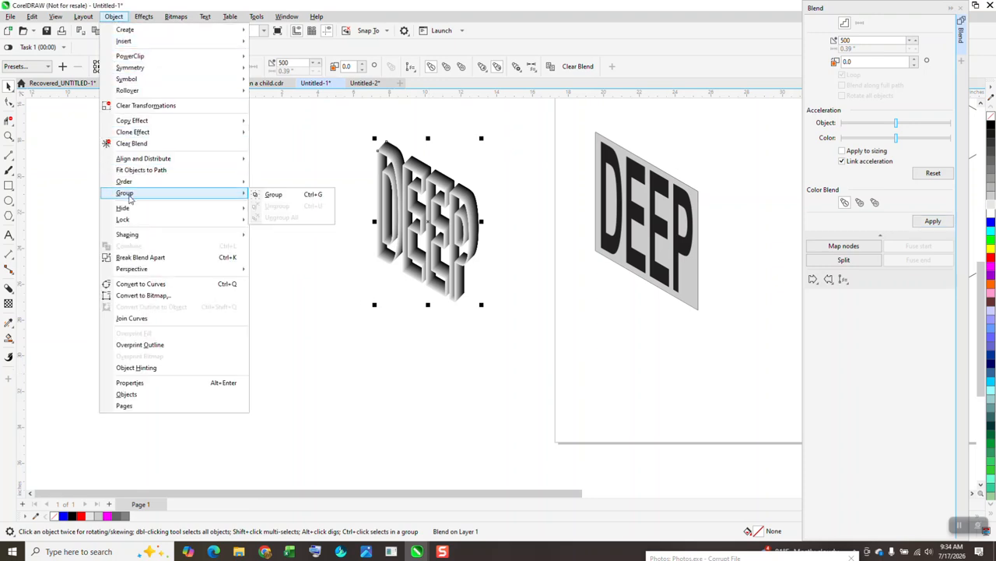
left_click(281, 204)
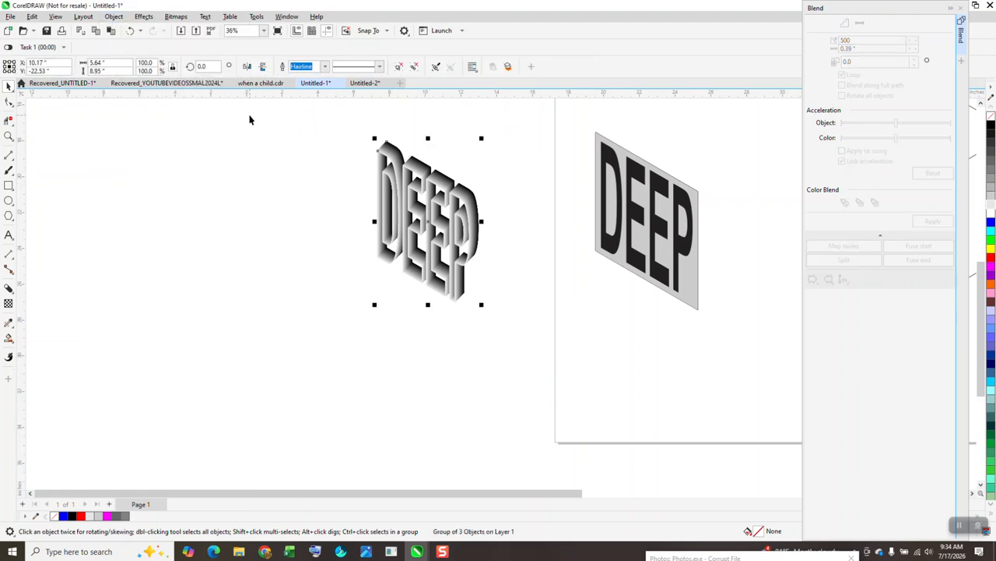
PowerClip the blended letters inside the slanted DEEP on the grey face
left_click(115, 17)
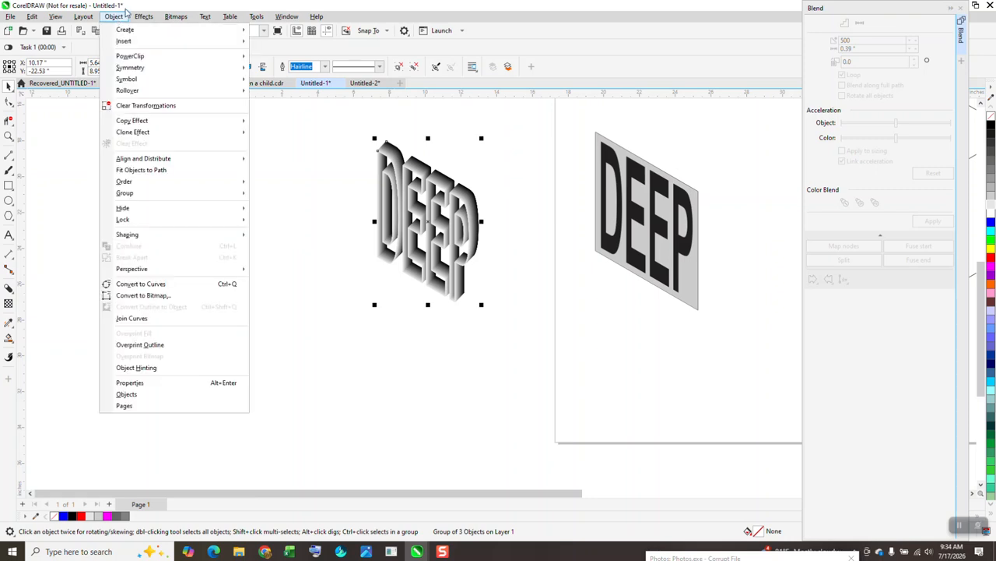
mouse_move(129, 59)
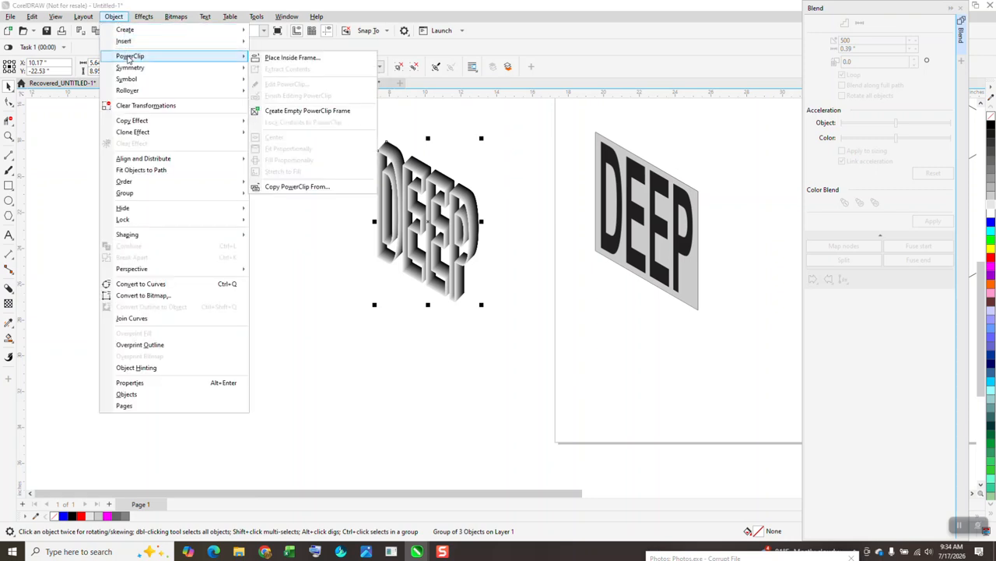
left_click(292, 58)
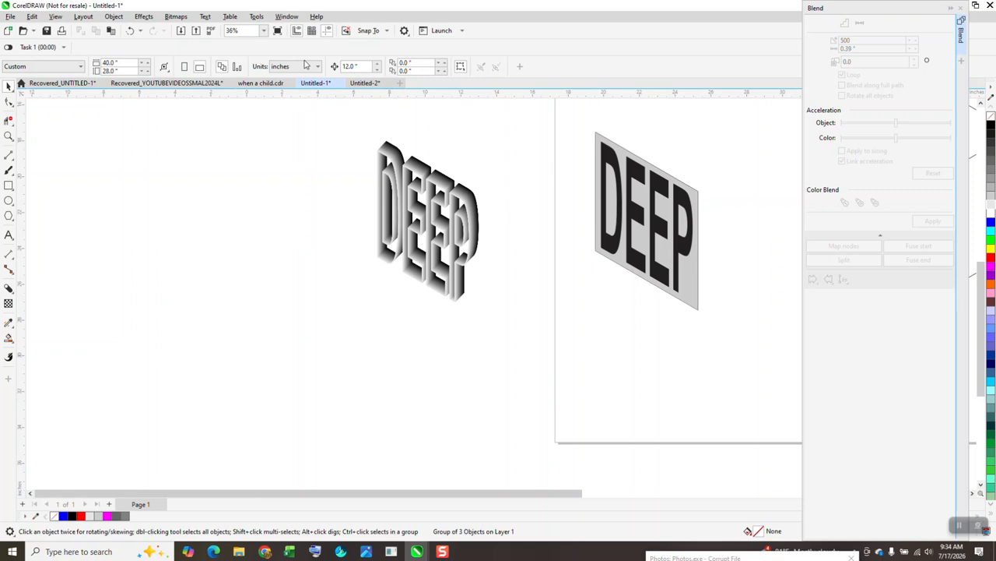
left_click(602, 154)
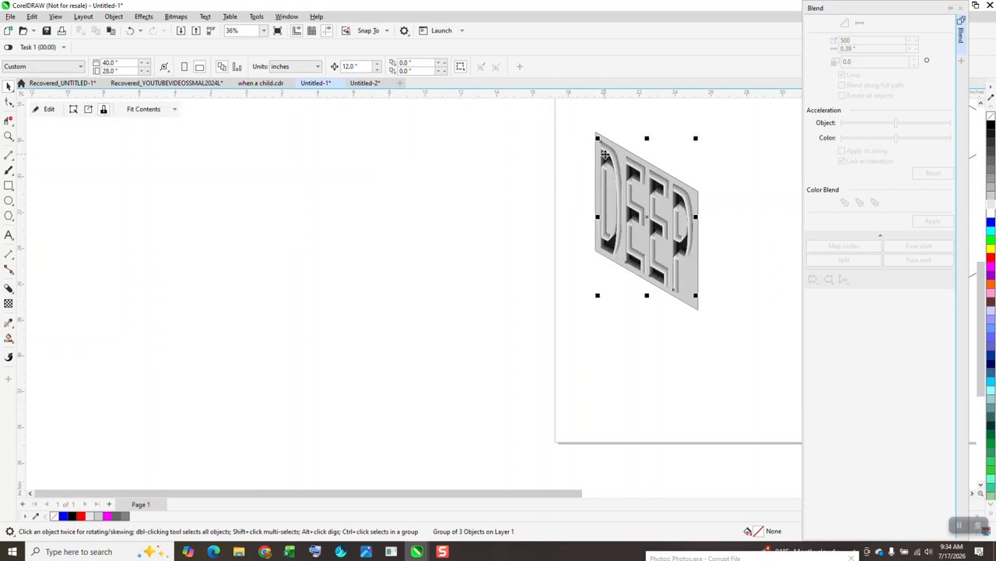
Zoom in on the DEEP face and open the PowerClip contents for editing
left_click(8, 137)
left_click_drag(585, 132, 716, 316)
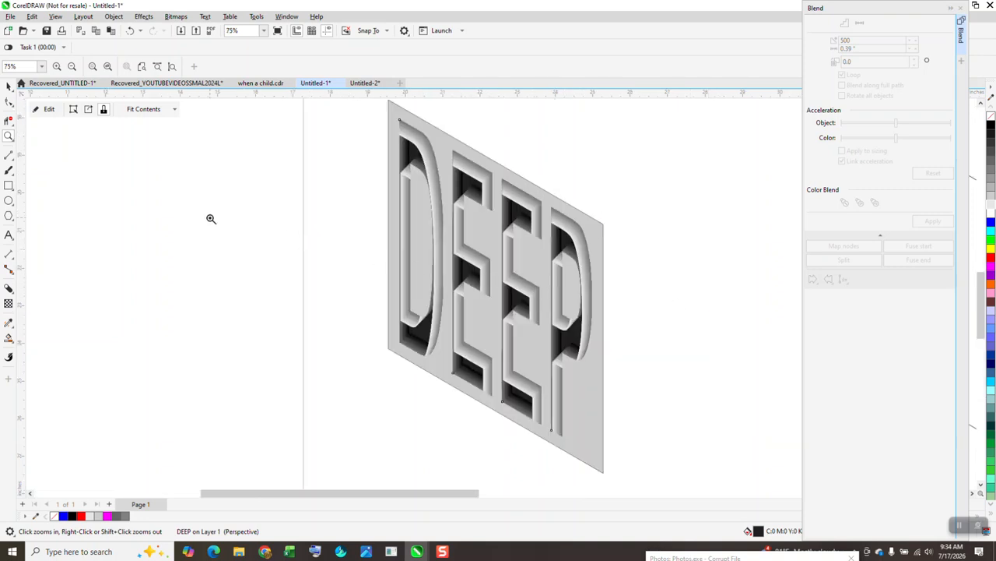
left_click(49, 112)
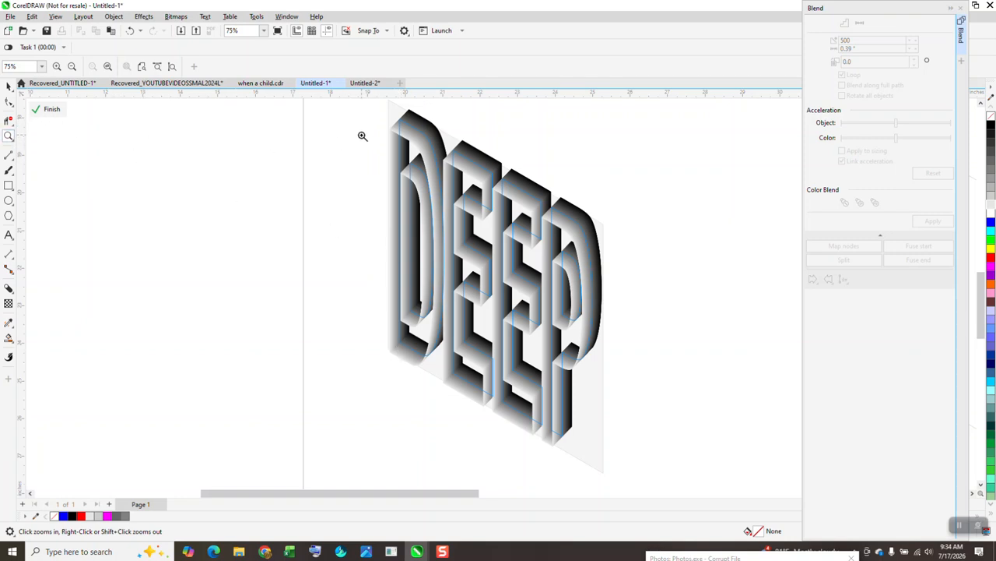
Zoom in on the lettering and snap the letter-wall group to the intersection
left_click_drag(395, 139, 508, 206)
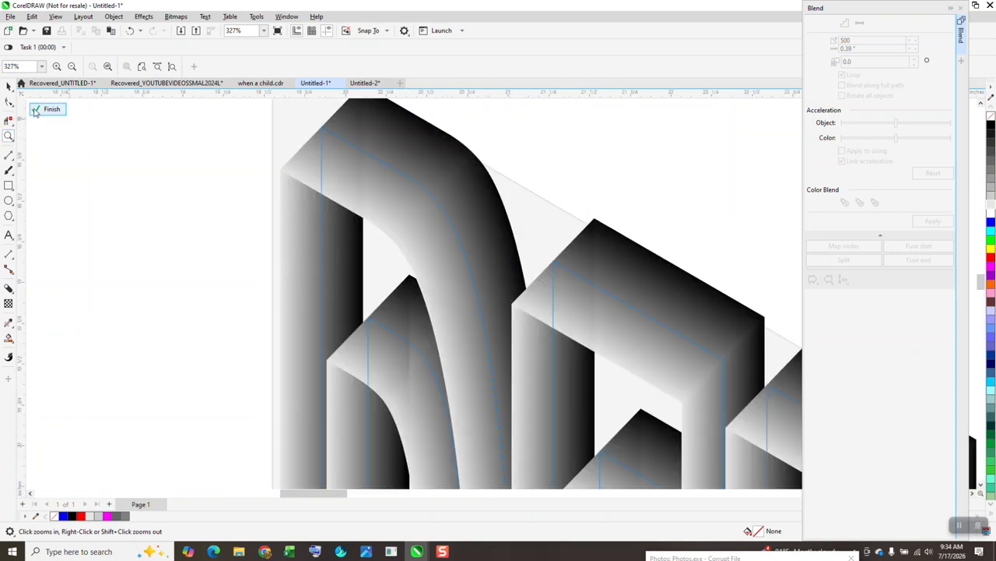
left_click(9, 87)
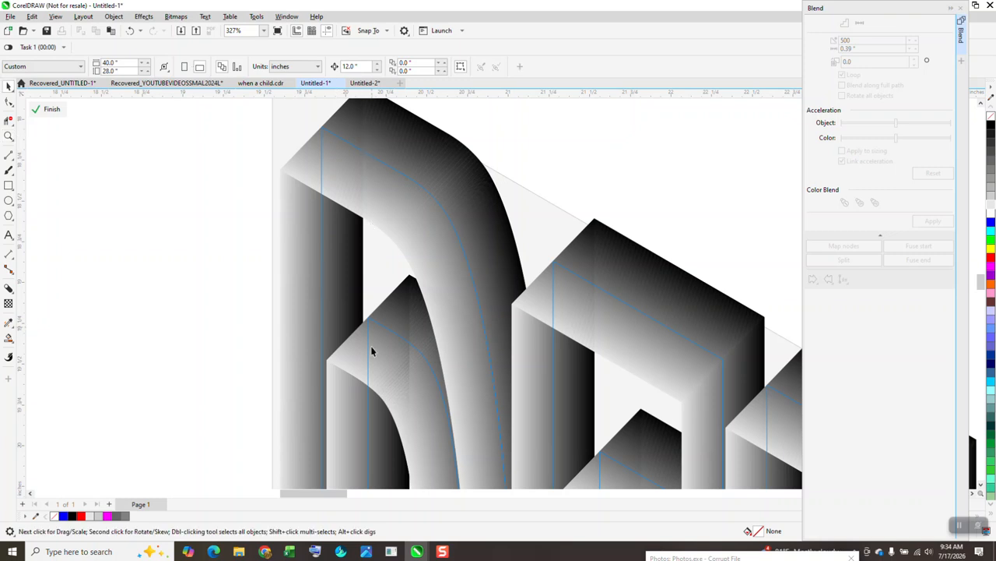
left_click_drag(329, 355, 448, 346)
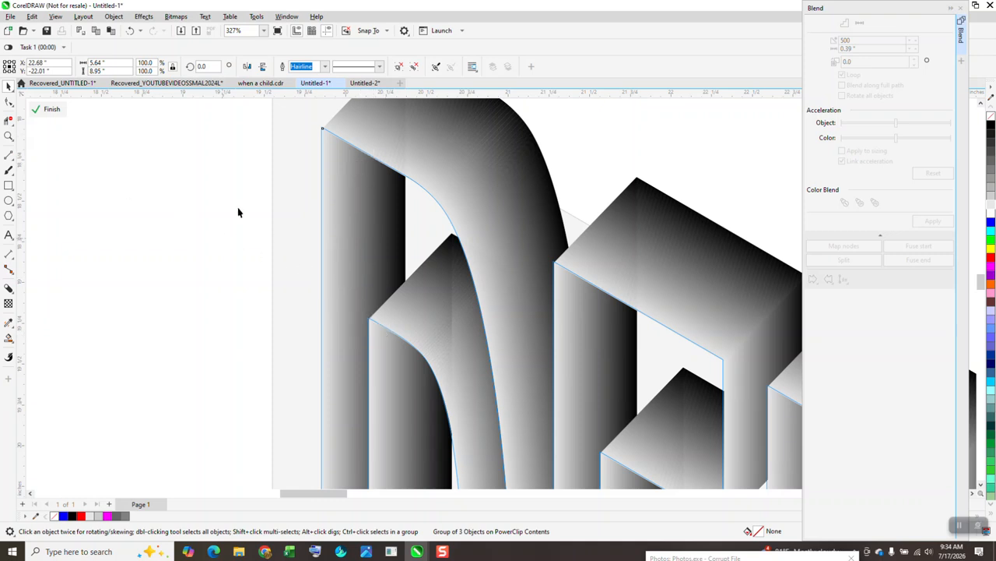
left_click(274, 125)
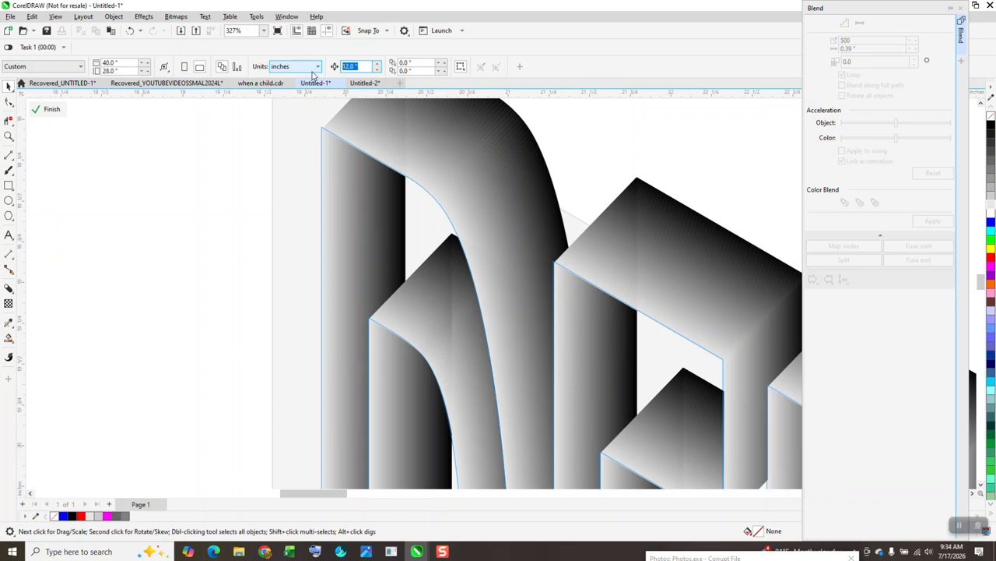
Zoom in on the letter-wall corner and nudge the walls slightly left and up into alignment
key("BackSpace")
left_click(8, 136)
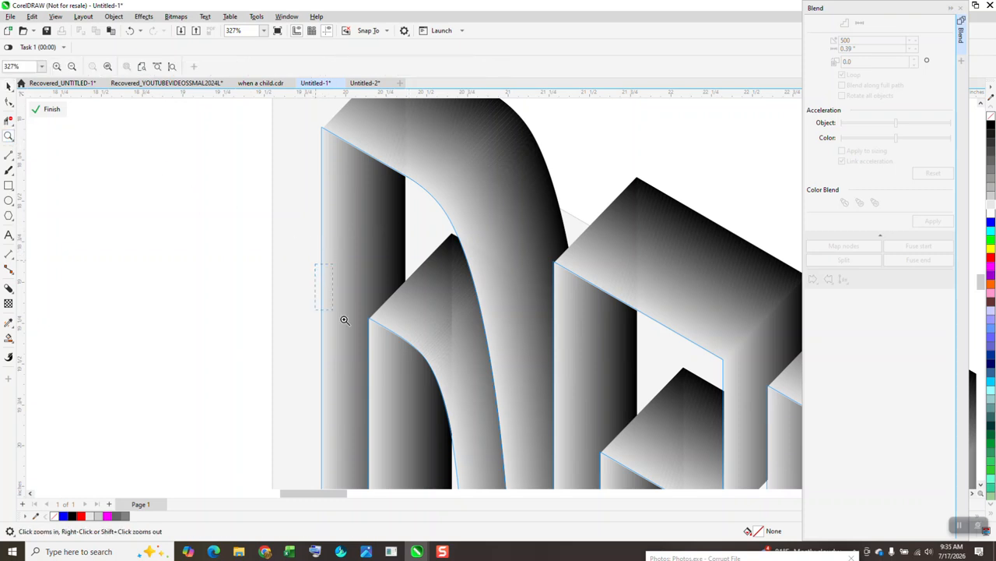
left_click_drag(326, 300, 448, 373)
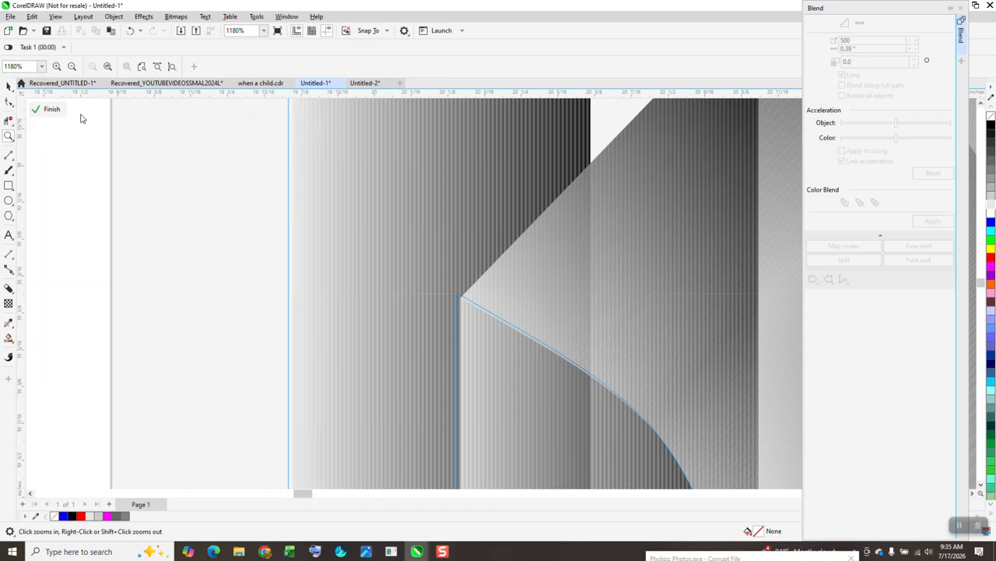
left_click(8, 86)
key("Left")
key("Left")
key("Left")
key("Left")
key("Left")
key("Left")
key("Up")
key("Up")
key("Up")
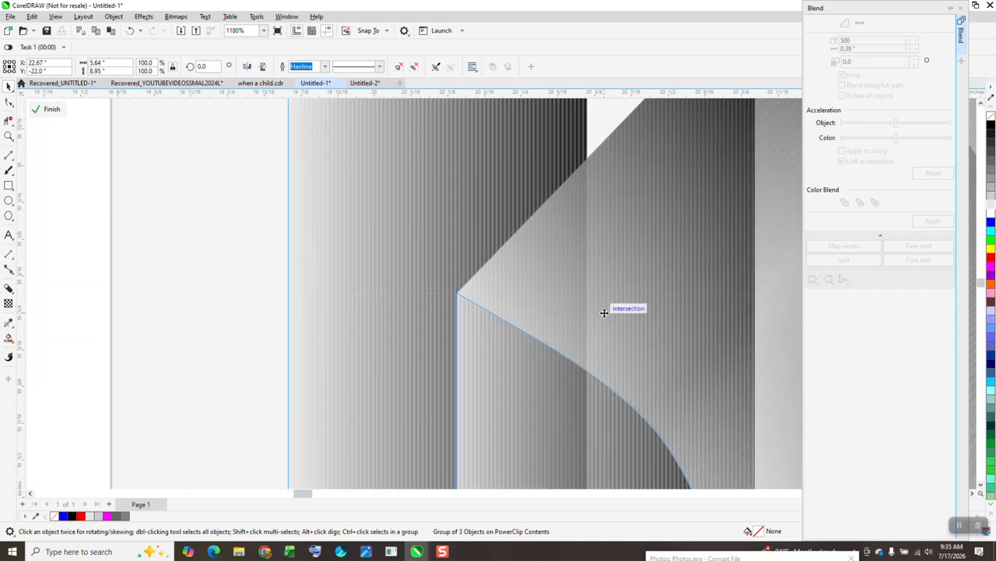
Finish editing the PowerClip contents to show the carved DEEP panel
left_click(49, 110)
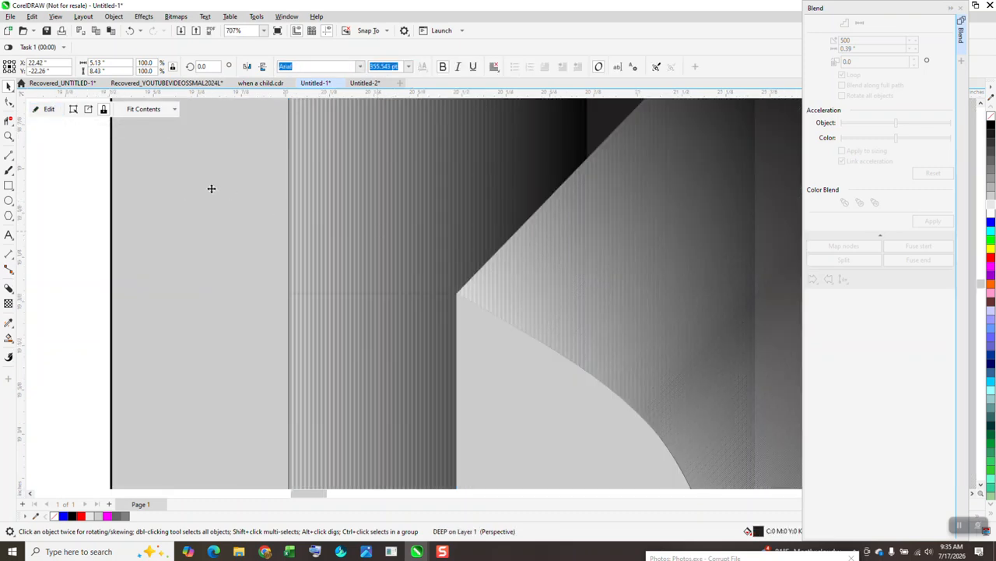
left_click(72, 152)
scroll(72, 152, "down", 3)
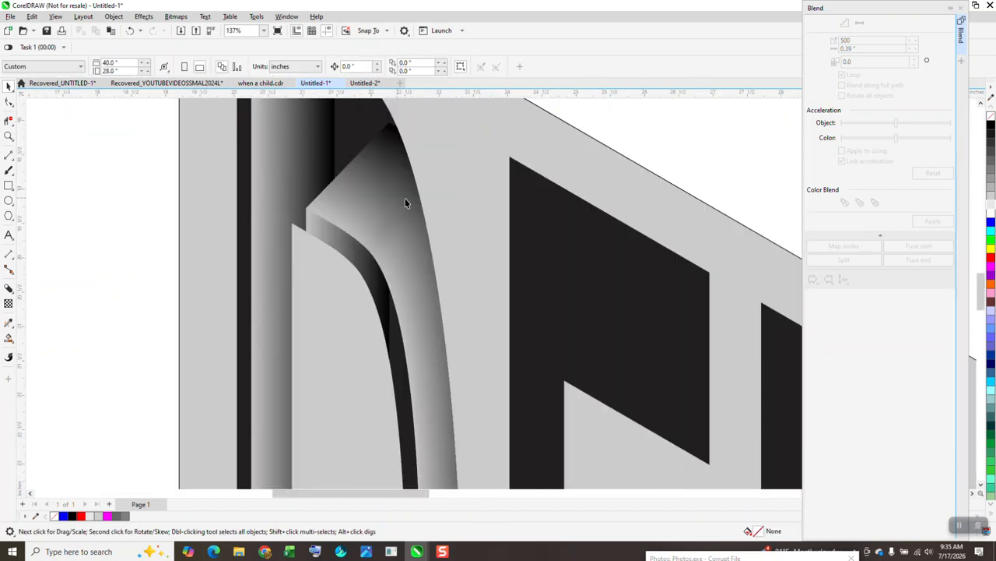
scroll(405, 202, "down", 2)
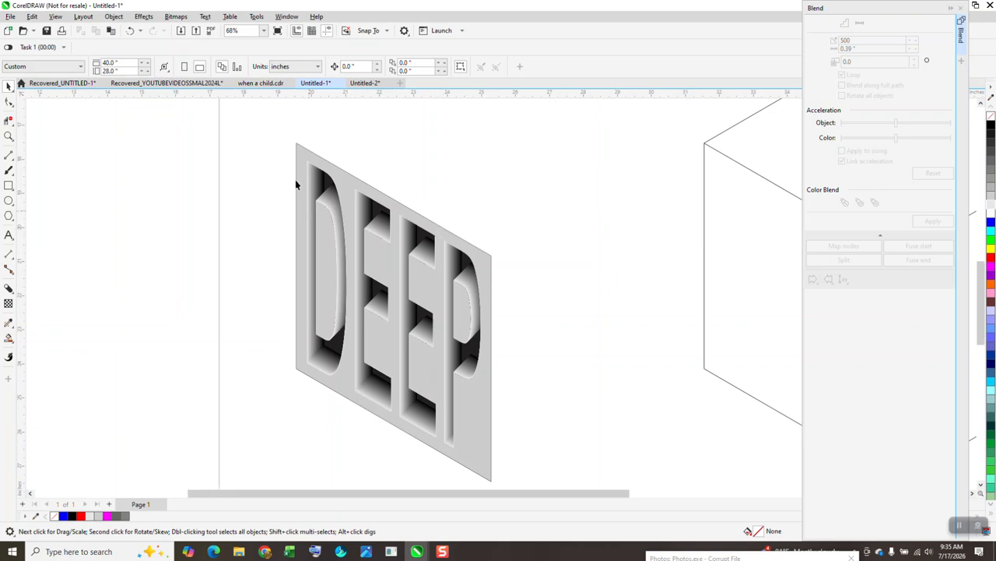
Marquee-select the three objects of the DEEP panel, undoing an accidental change
scroll(296, 182, "down", 1)
left_click_drag(305, 275, 488, 424)
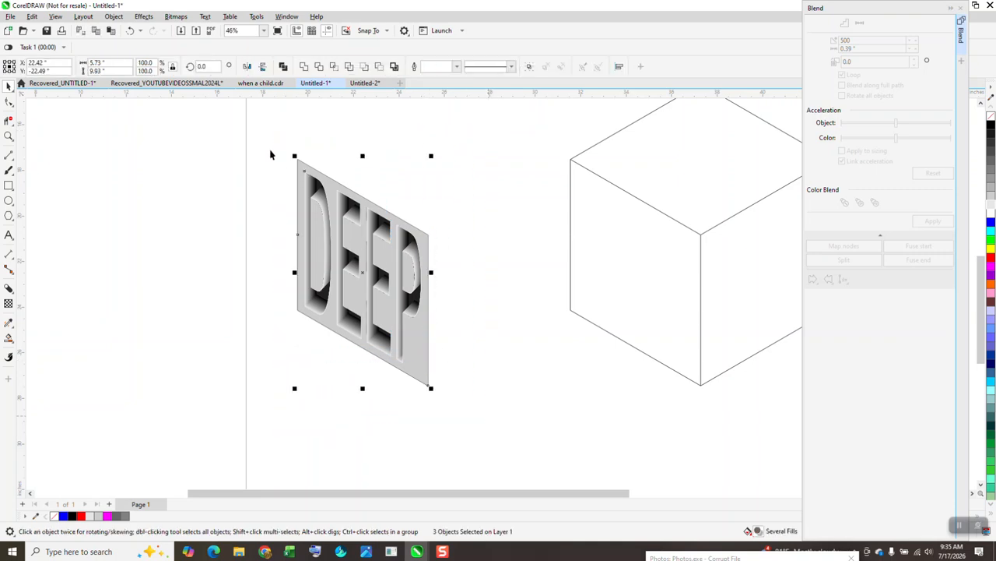
left_click(130, 31)
left_click(343, 123)
left_click_drag(273, 155, 516, 425)
left_click(338, 142)
Set the nudge distance to 12" and move the whole DEEP panel right onto the cube
type("12")
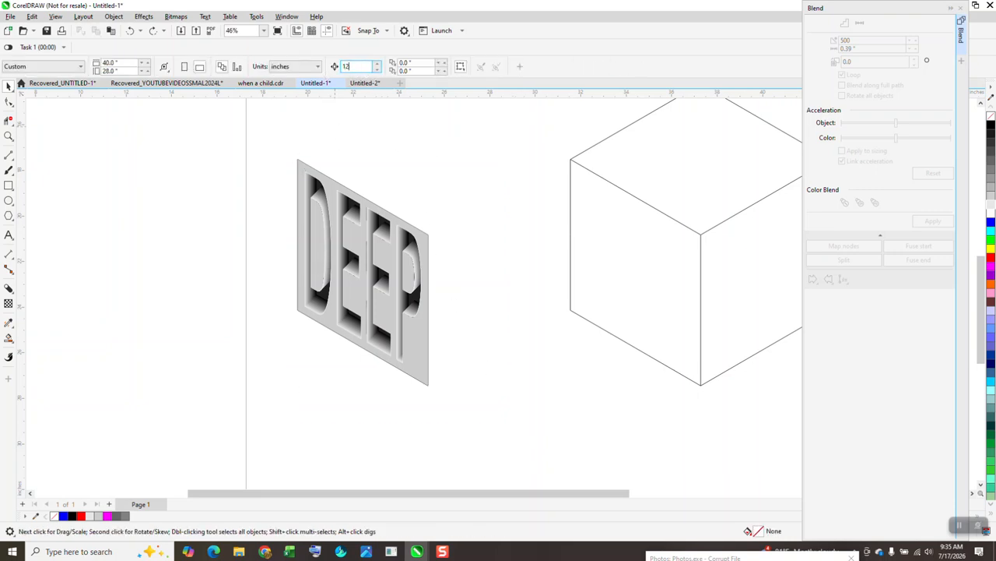
left_click_drag(261, 111, 534, 433)
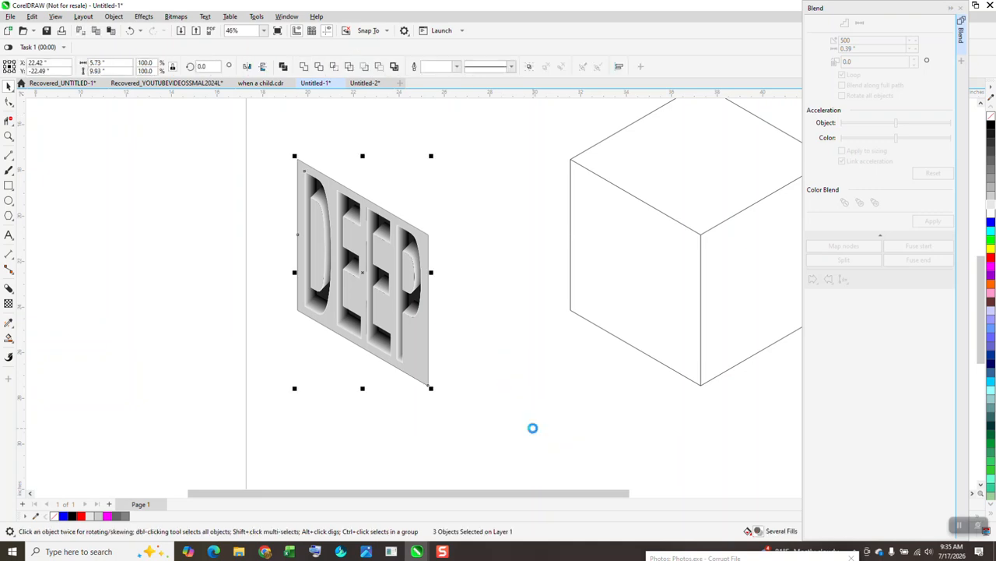
key("Right")
scroll(389, 280, "down", 2)
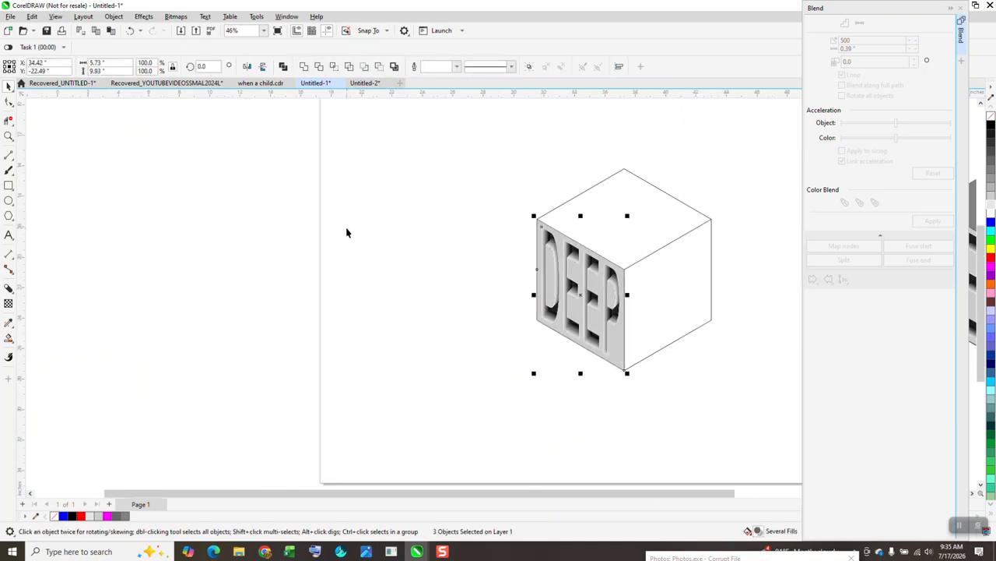
left_click(9, 337)
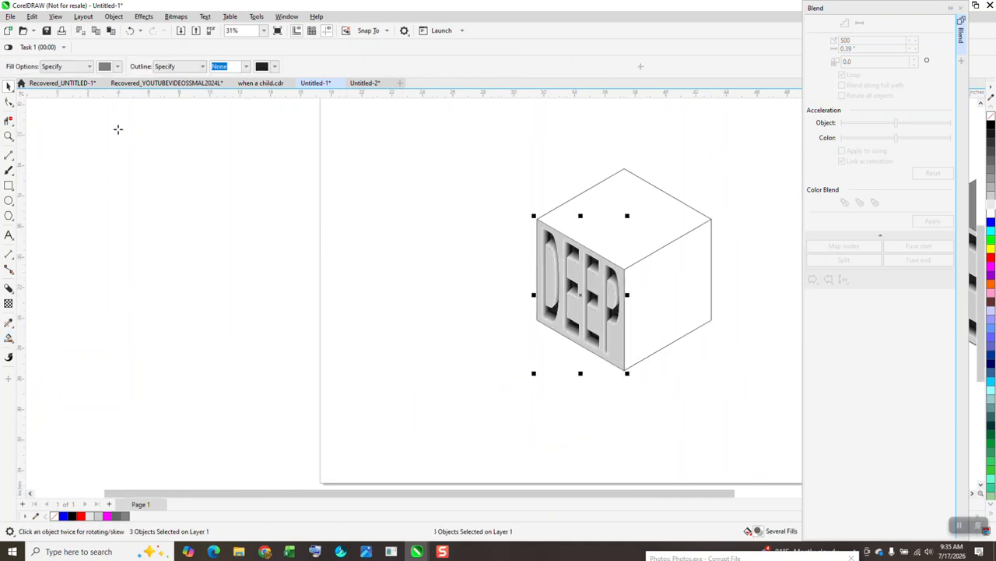
Smart Fill the cube's top and right faces with grey, plus the left face
left_click(646, 252)
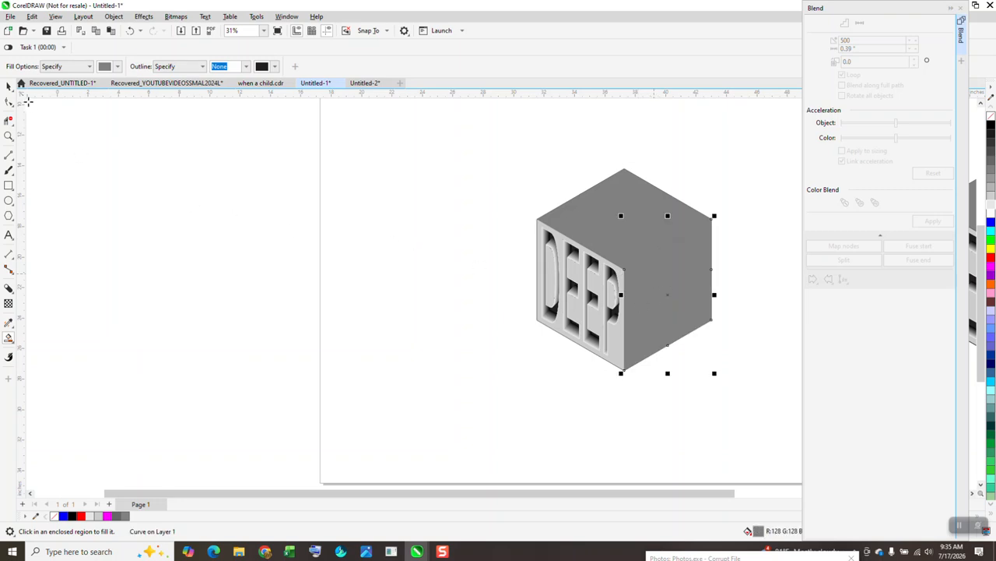
left_click(9, 135)
left_click_drag(503, 157, 793, 423)
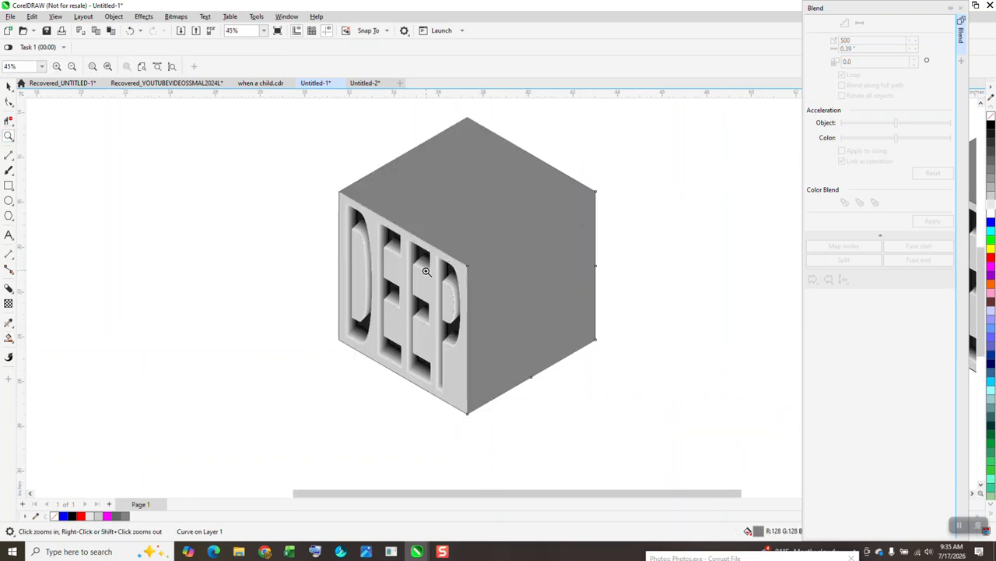
left_click(10, 340)
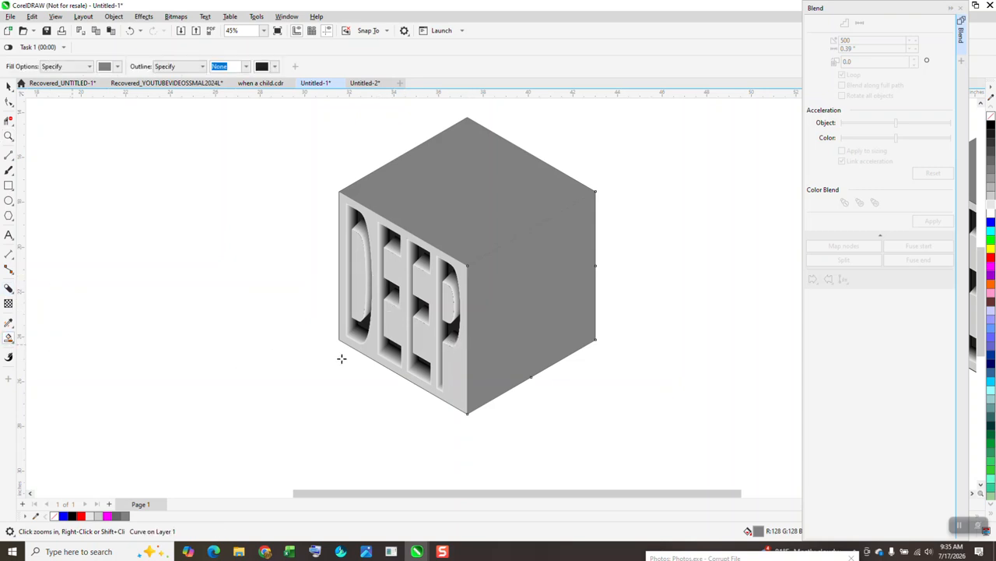
left_click(454, 375)
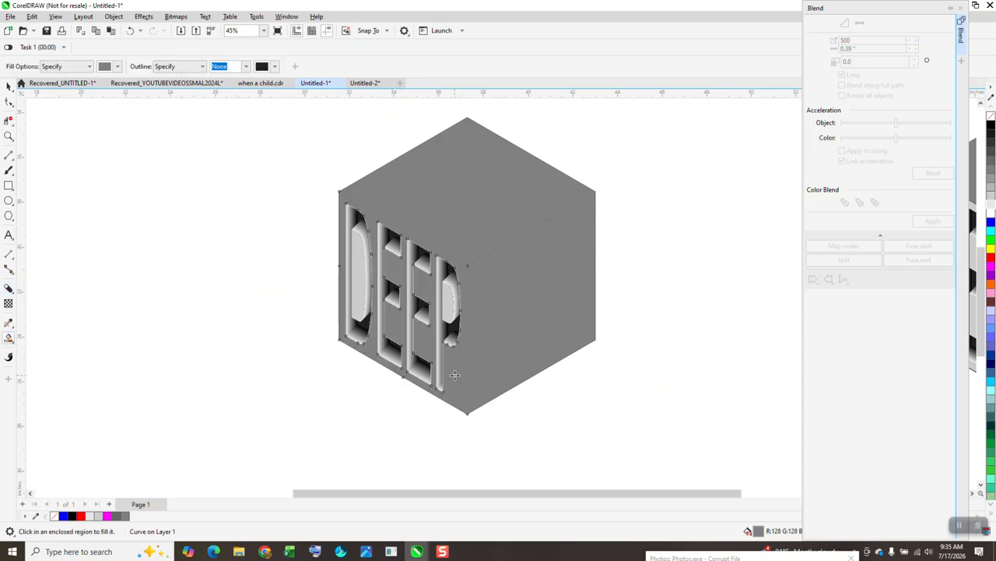
Undo the unwanted grey fill on the DEEP face and select the cube's top face
left_click(8, 86)
left_click(190, 176)
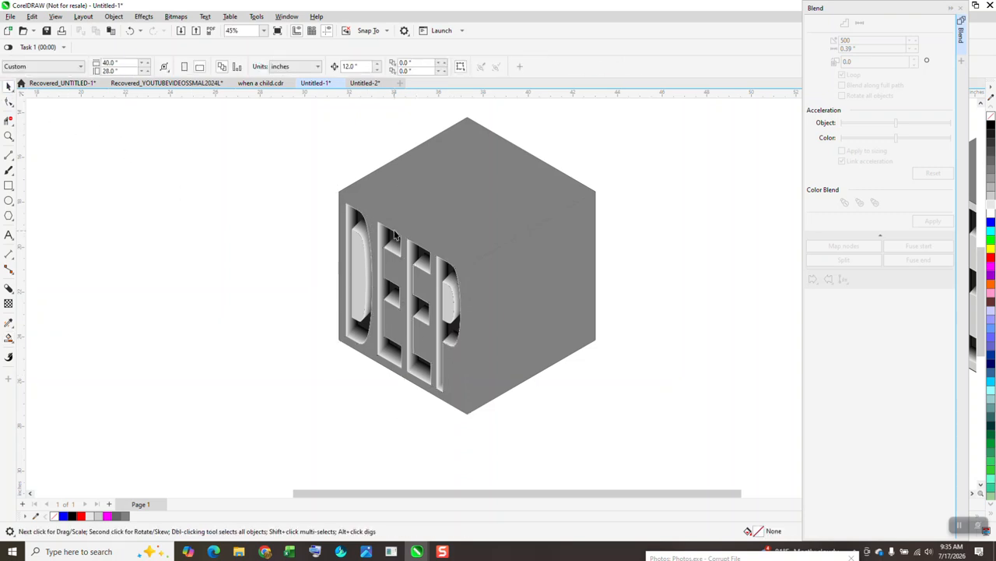
left_click(9, 136)
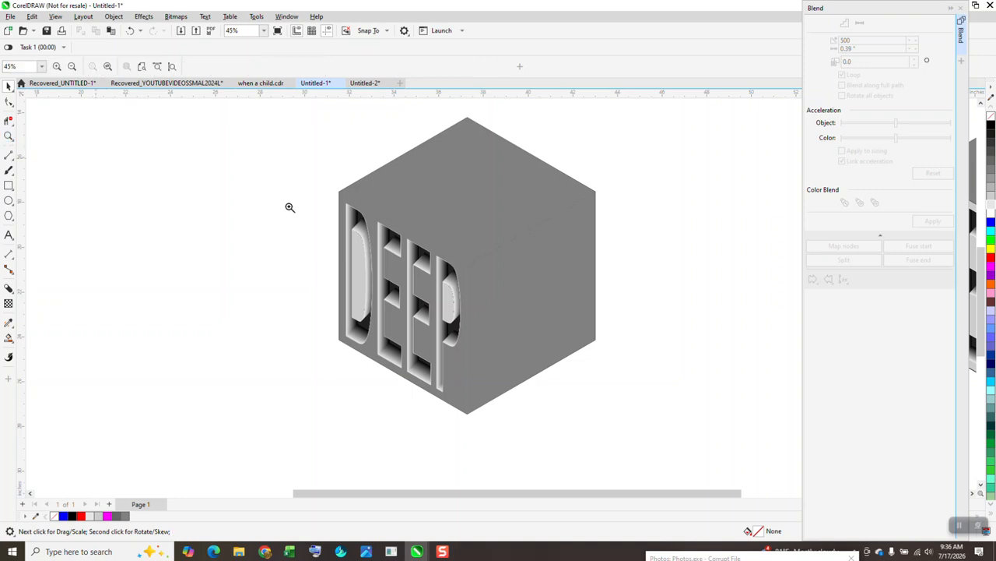
scroll(423, 266, "up", 5)
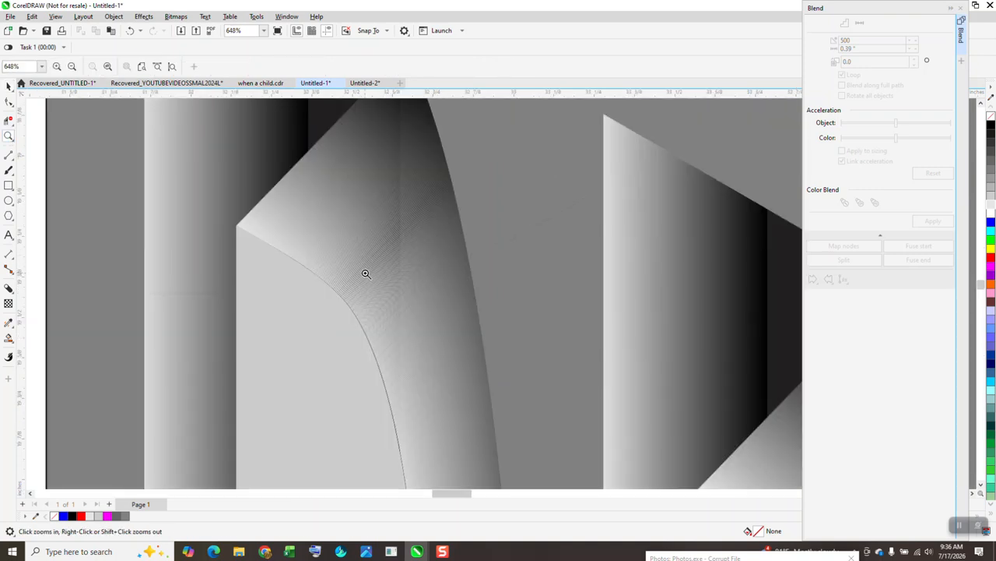
scroll(413, 249, "down", 4)
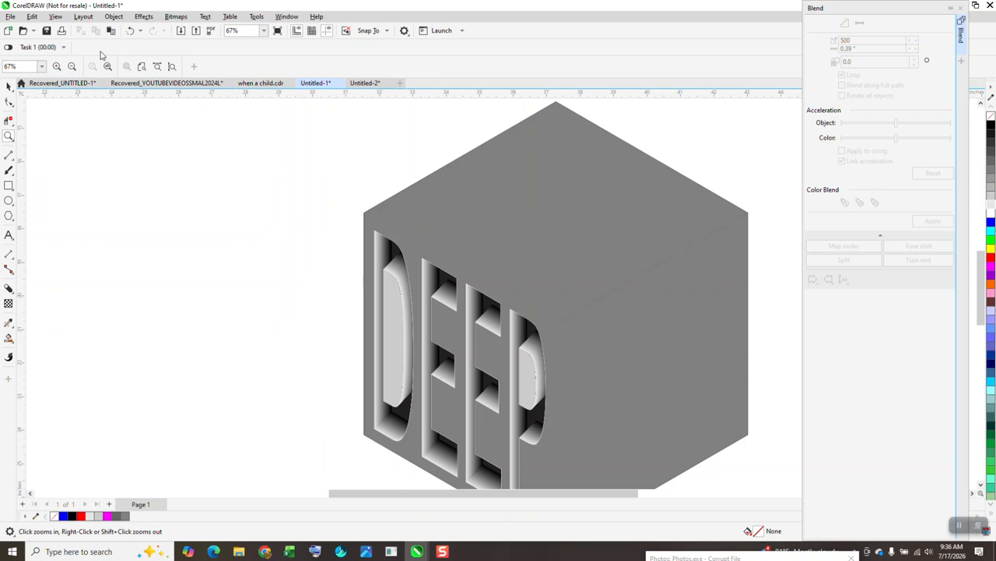
left_click(129, 32)
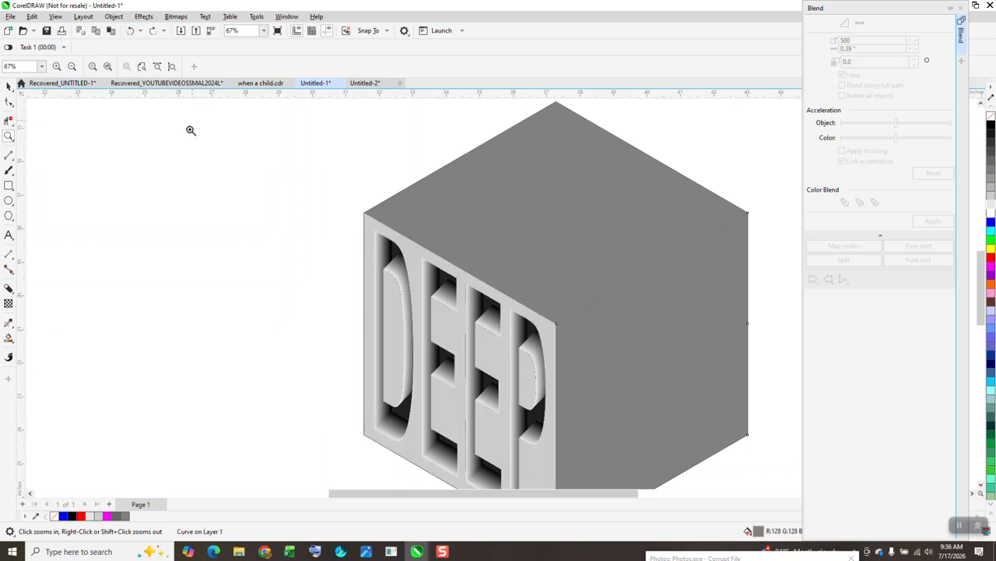
scroll(258, 157, "down", 1)
left_click(9, 87)
left_click(416, 192)
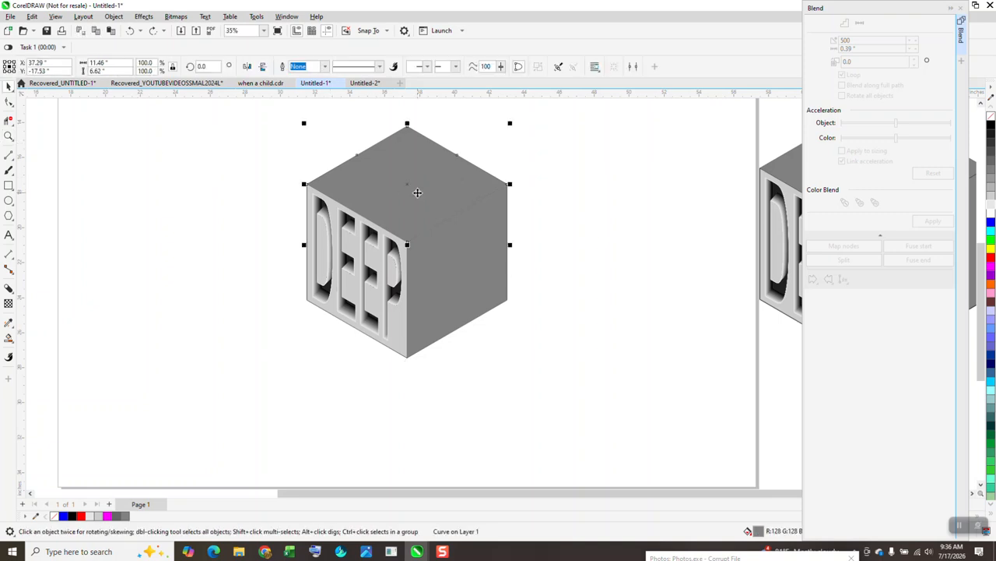
Give the cube's top and right faces a light-grey fill and 0.5 pt black outline
left_click(477, 257, "shift")
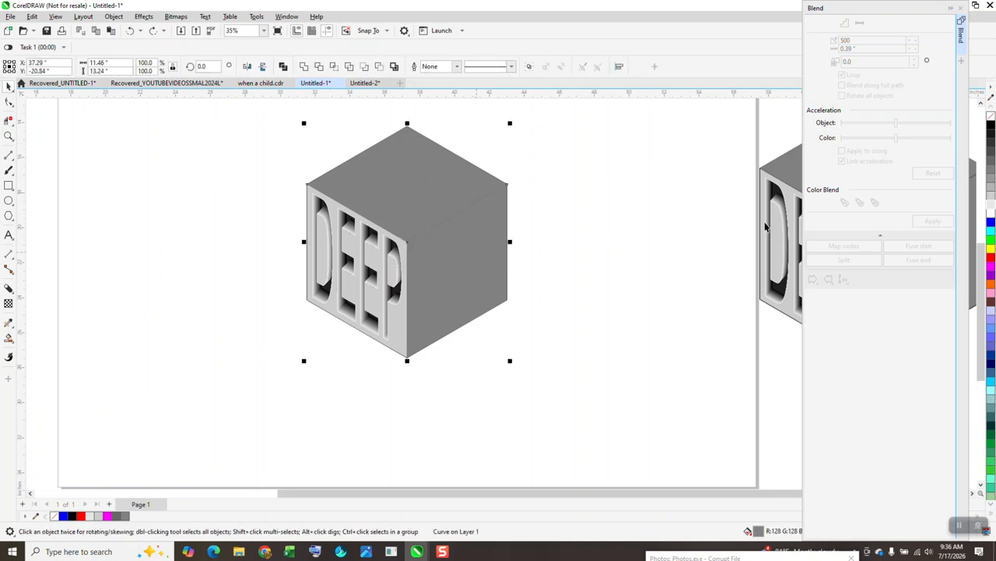
left_click(991, 197)
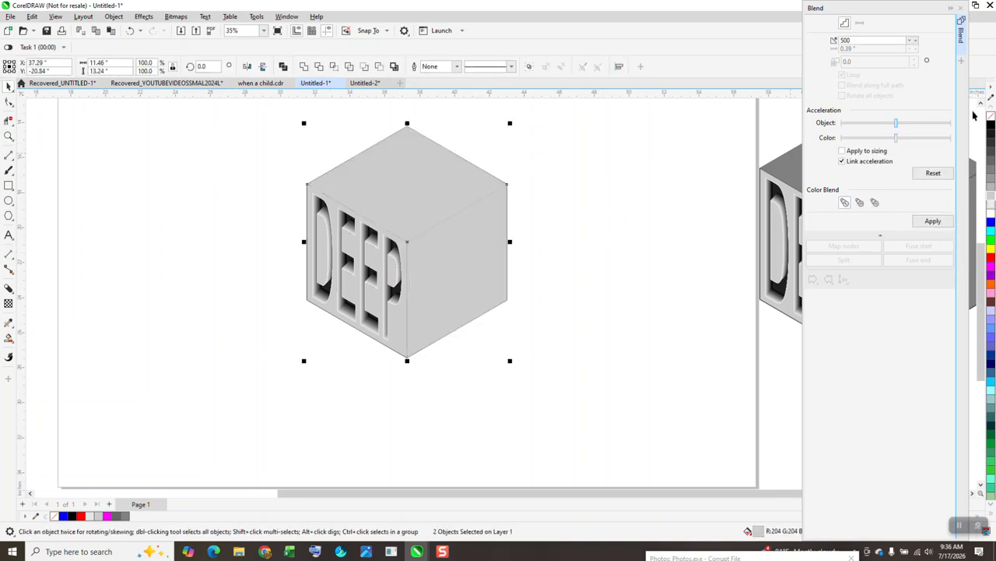
right_click(991, 127)
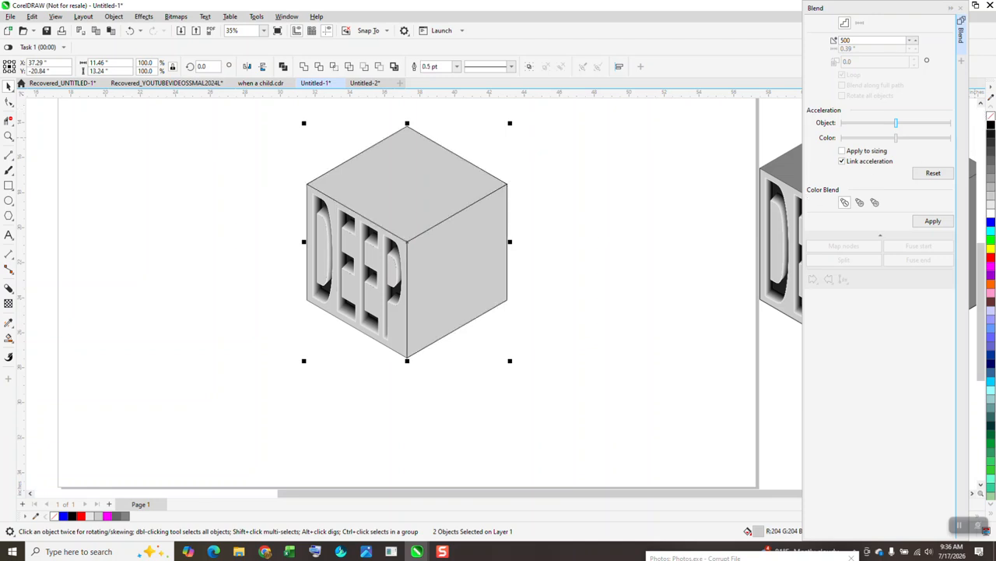
left_click(8, 136)
left_click_drag(245, 147, 668, 395)
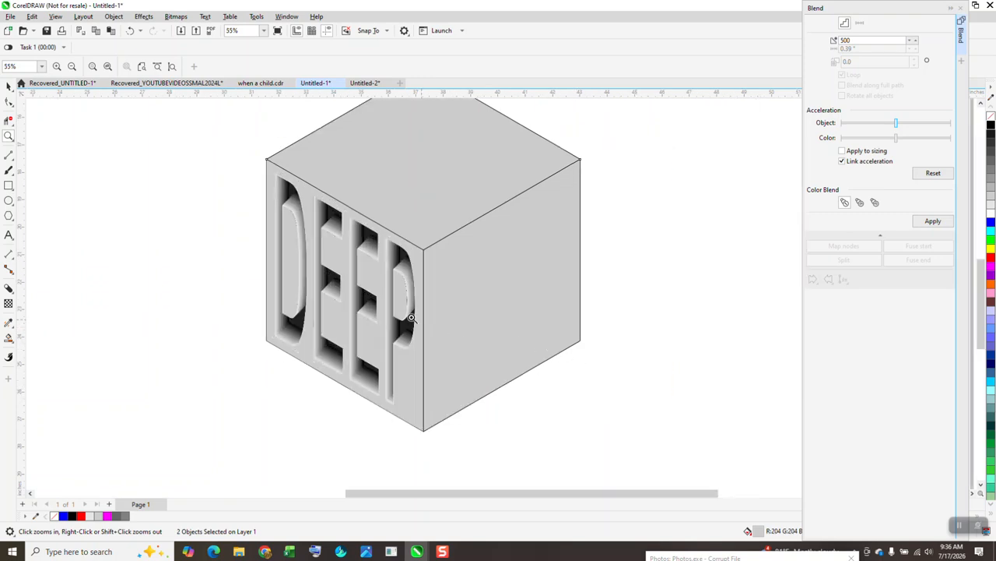
scroll(461, 339, "down", 1)
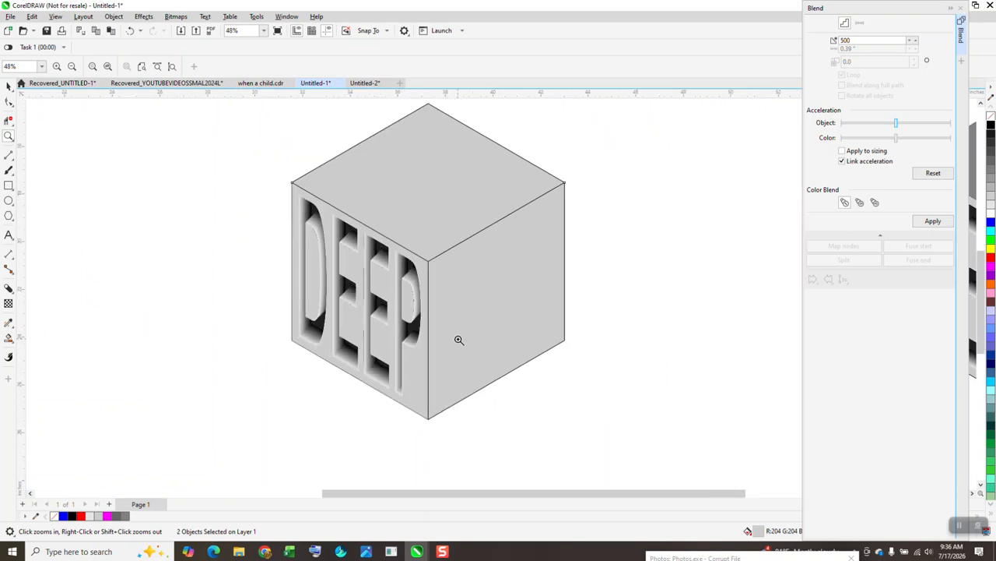